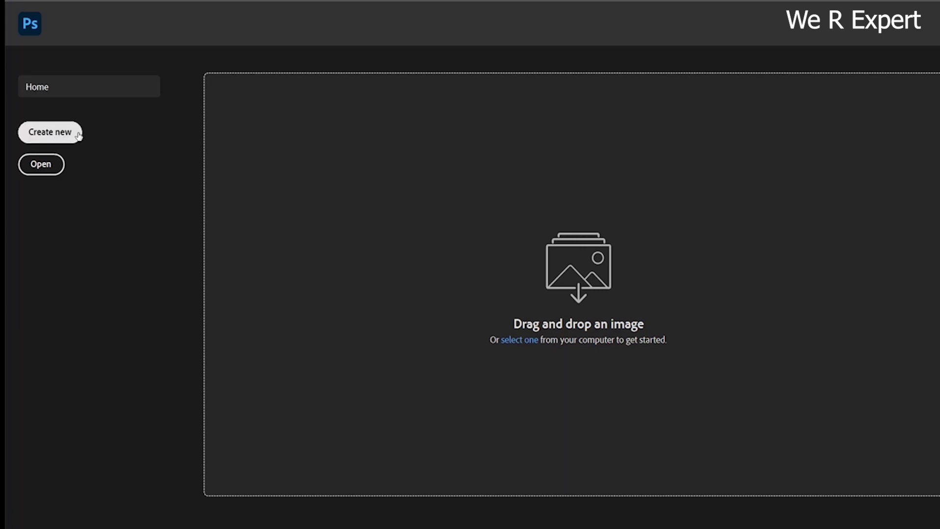
# Create a new landscape document 7 by 5 inches at 300 pixels/inch, RGB Color, with a white background
pyautogui.click(35, 2)
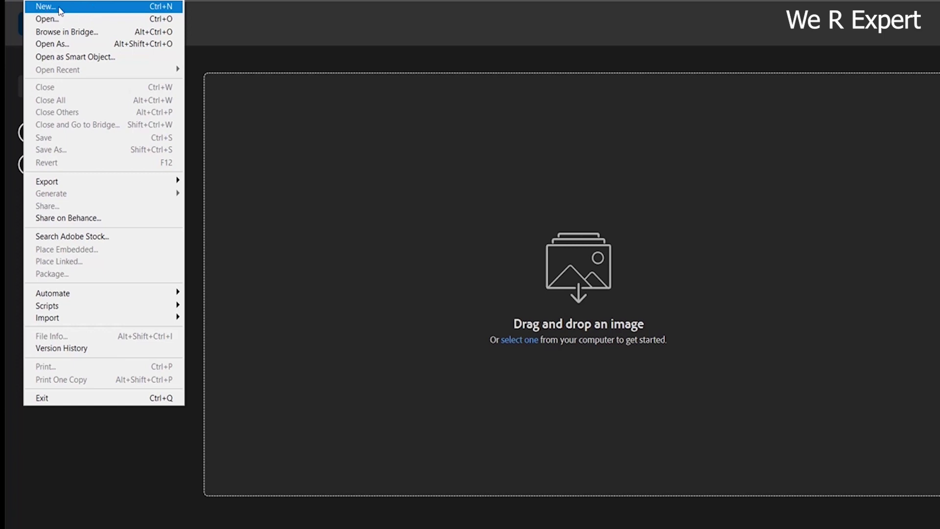
pyautogui.click(198, 116)
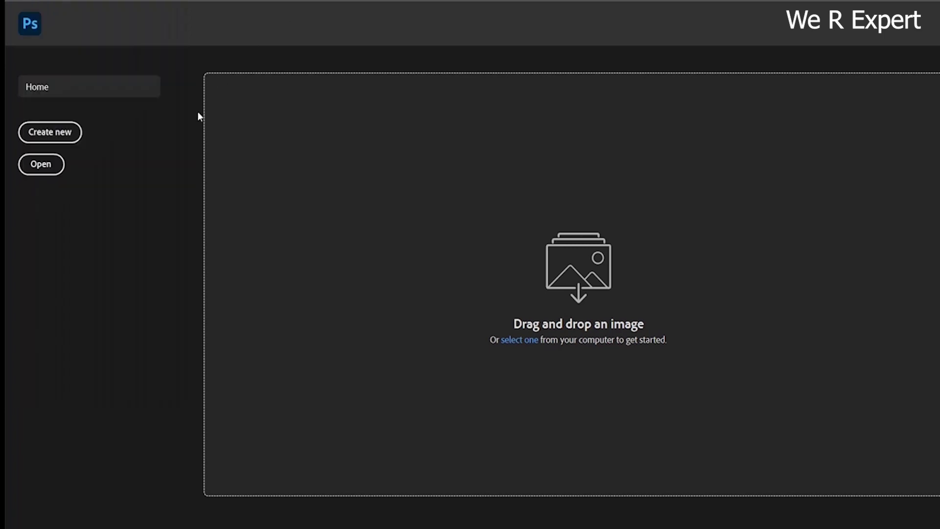
pyautogui.click(56, 133)
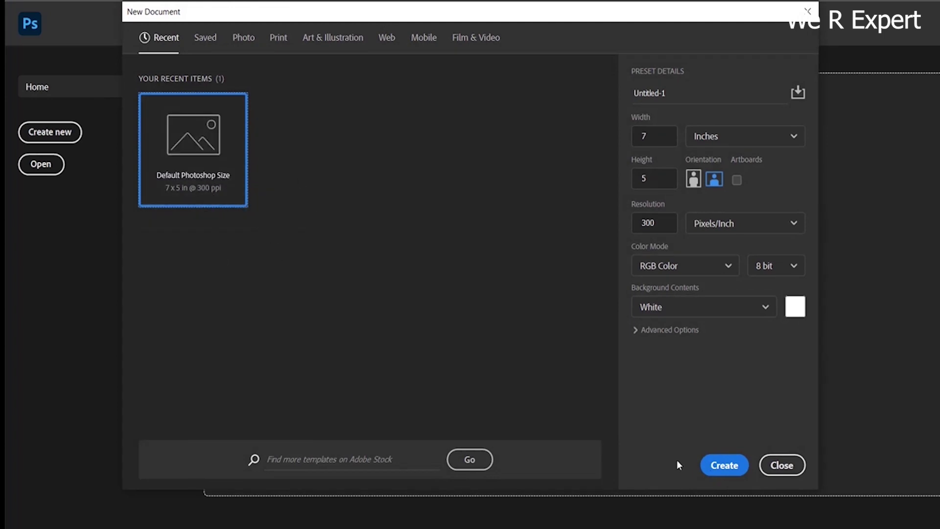
pyautogui.click(722, 472)
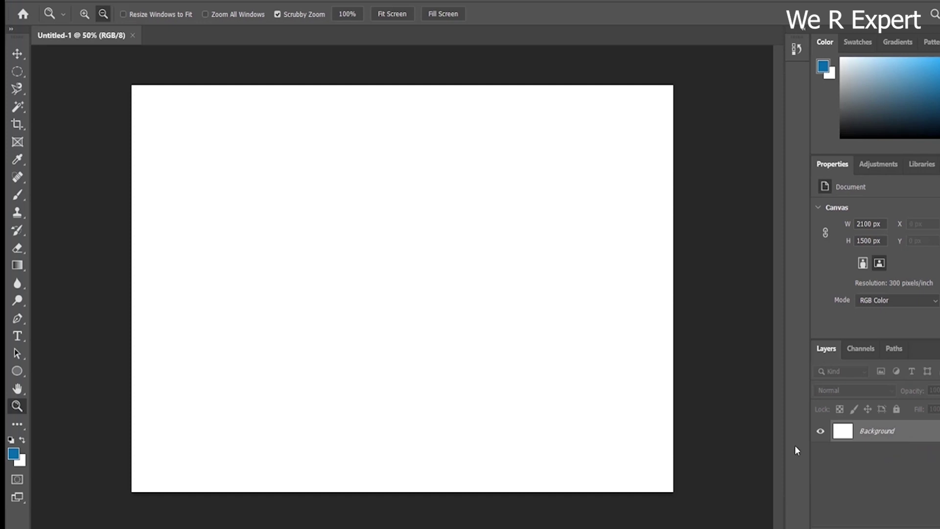
# Convert the locked white Background to a normal layer, then shift it with the Move tool and return it to X 0, Y 0
pyautogui.click(16, 56)
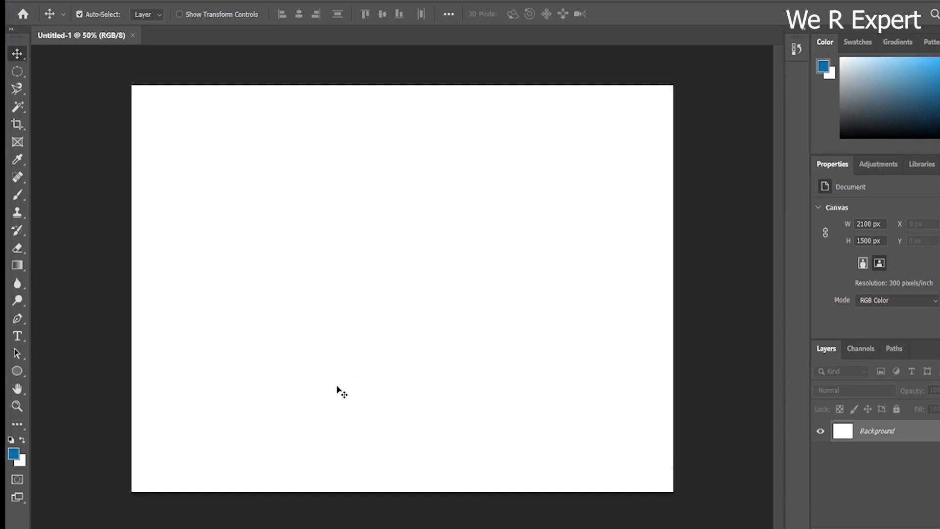
pyautogui.moveTo(338, 386); pyautogui.dragTo(413, 301)
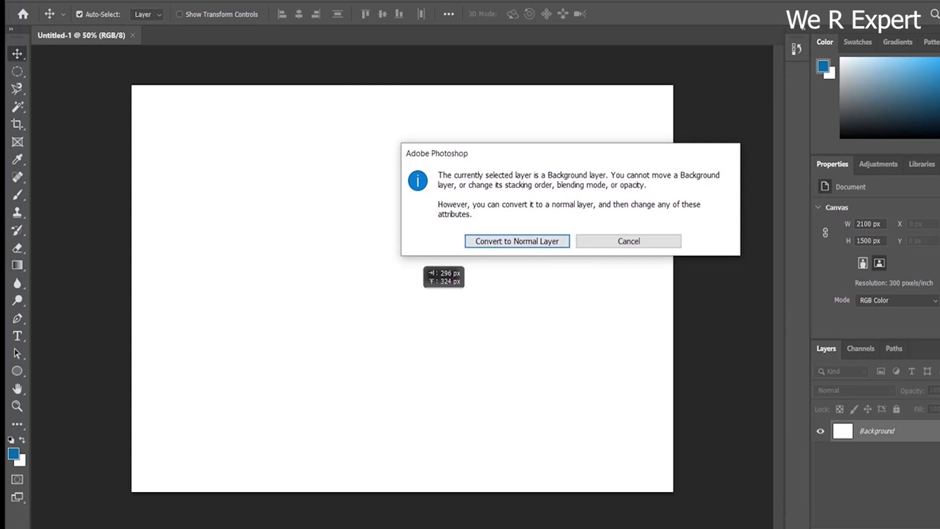
pyautogui.click(629, 241)
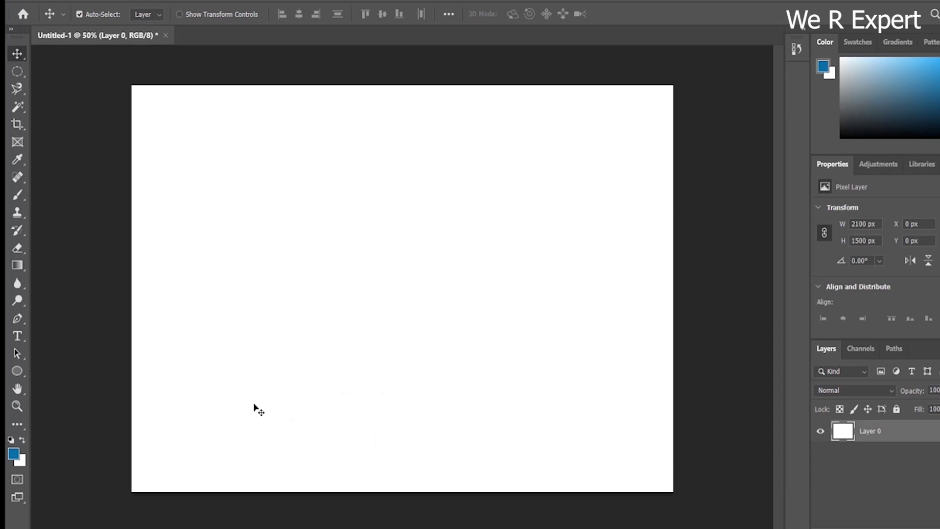
pyautogui.moveTo(254, 405); pyautogui.dragTo(349, 351)
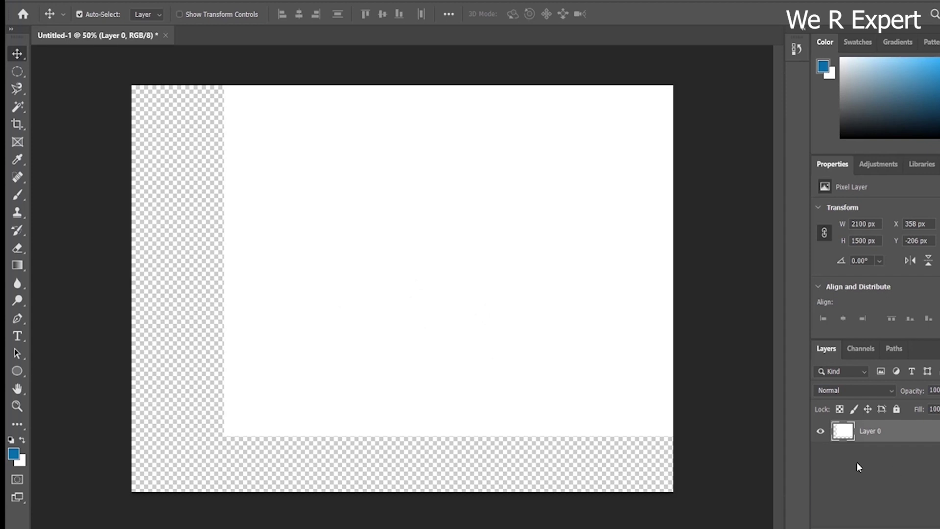
pyautogui.moveTo(455, 343); pyautogui.dragTo(378, 369)
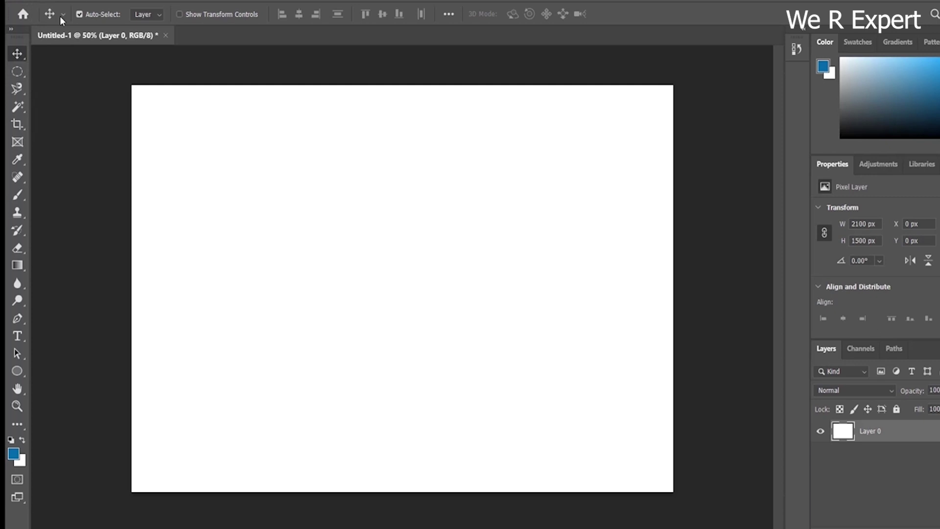
# Open the tropical island seascape photo from the Exercise File folder as a separate document
pyautogui.click(34, 1)
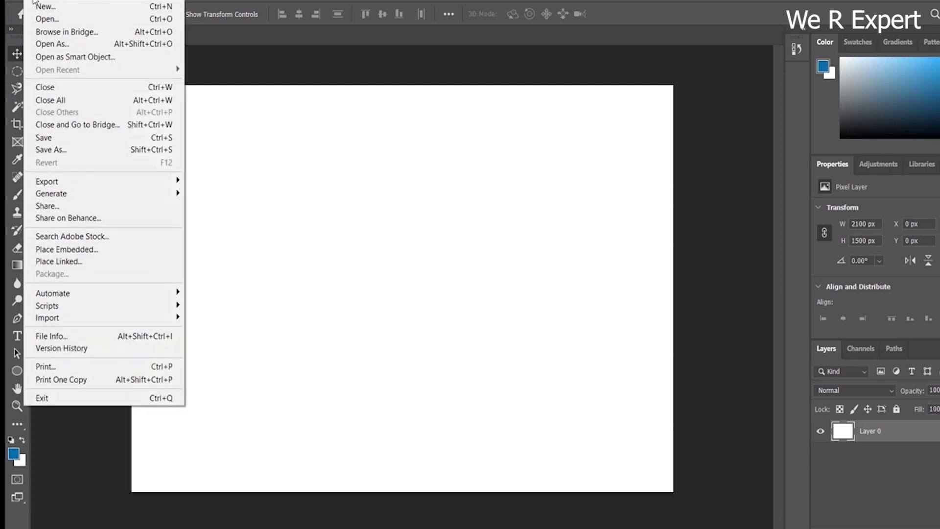
pyautogui.click(87, 21)
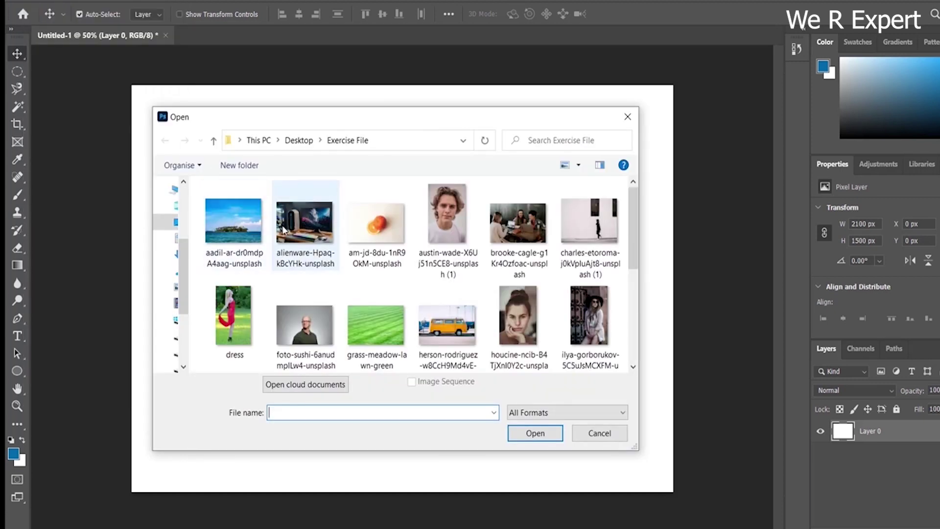
pyautogui.click(264, 238)
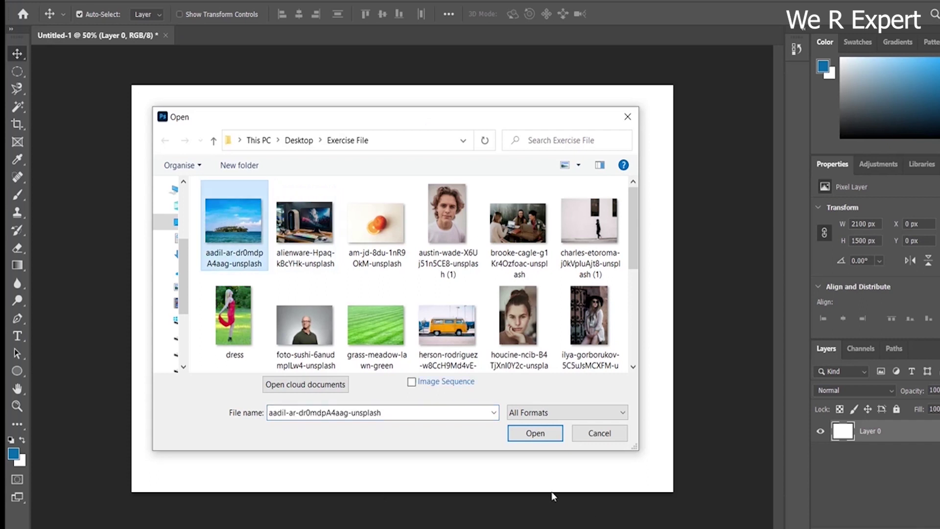
pyautogui.click(525, 437)
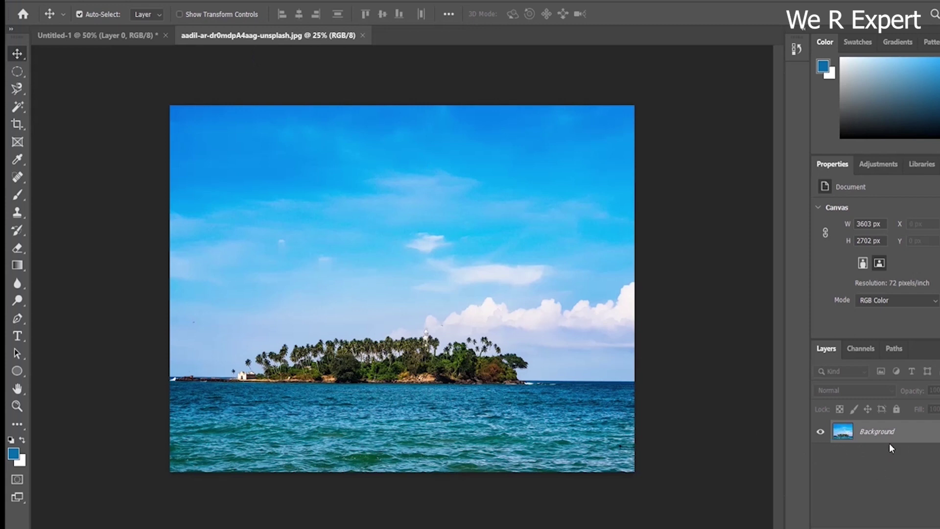
# Place the orange fruit photo from the Exercise File folder as an embedded image in the Untitled-1 document at its default placement
pyautogui.click(111, 40)
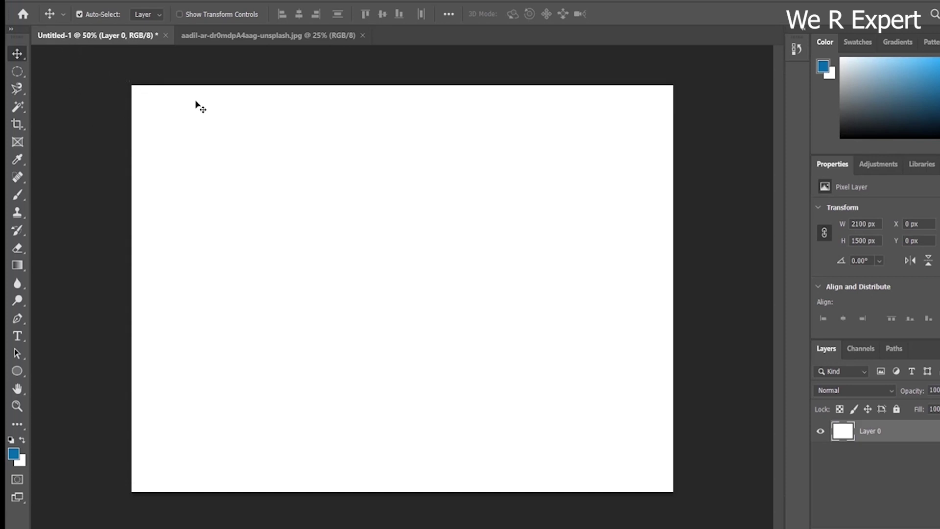
pyautogui.click(275, 37)
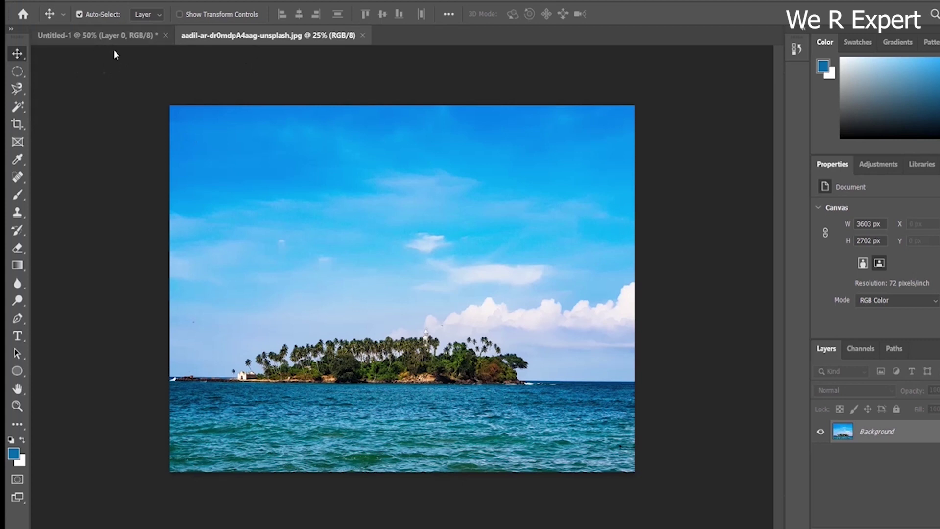
pyautogui.moveTo(67, 36); pyautogui.dragTo(100, 59)
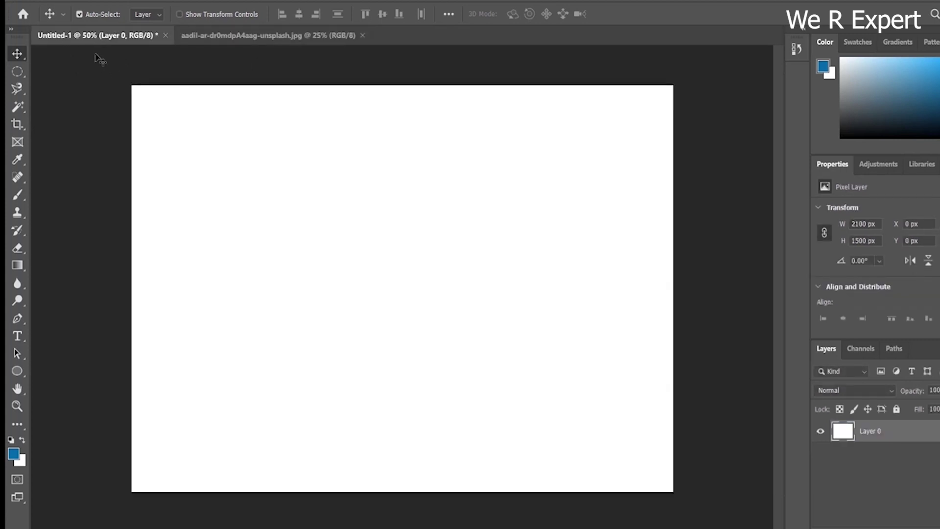
pyautogui.click(30, 1)
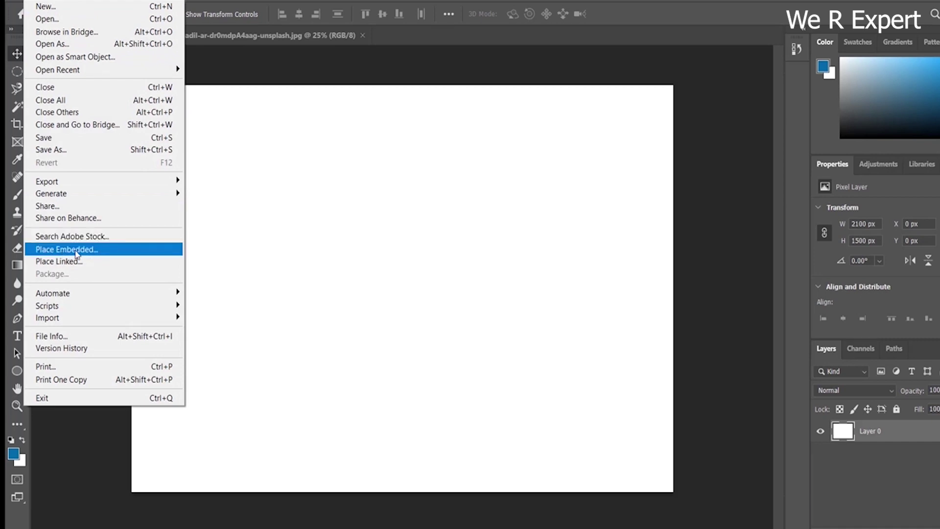
pyautogui.click(120, 254)
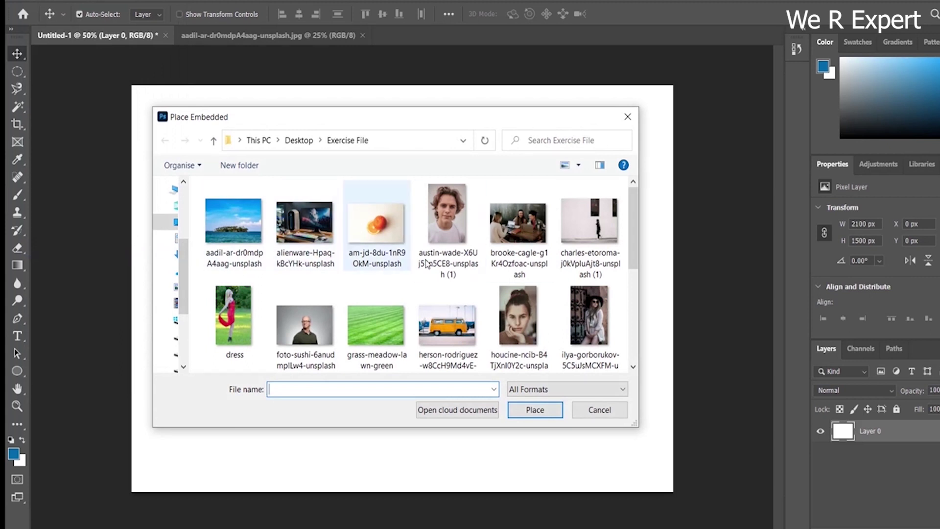
pyautogui.click(378, 241)
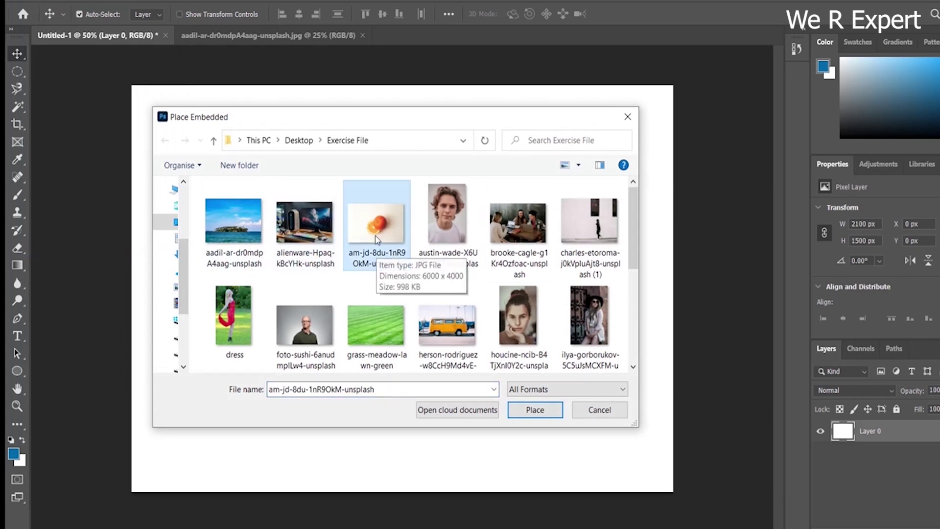
pyautogui.click(535, 409)
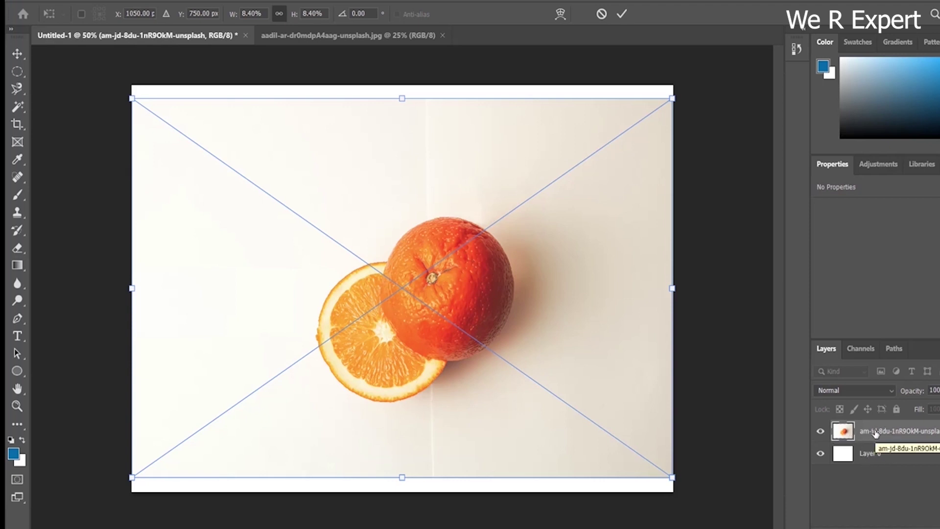
pyautogui.press('Return')
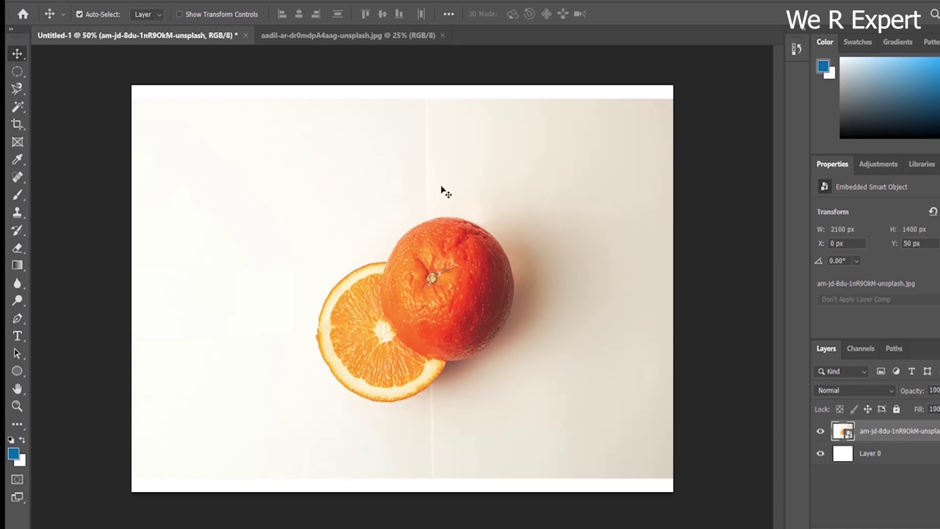
# In the island photo document, convert the Background to a normal layer, moving it to about X -1127 px, Y -560 px
pyautogui.click(336, 38)
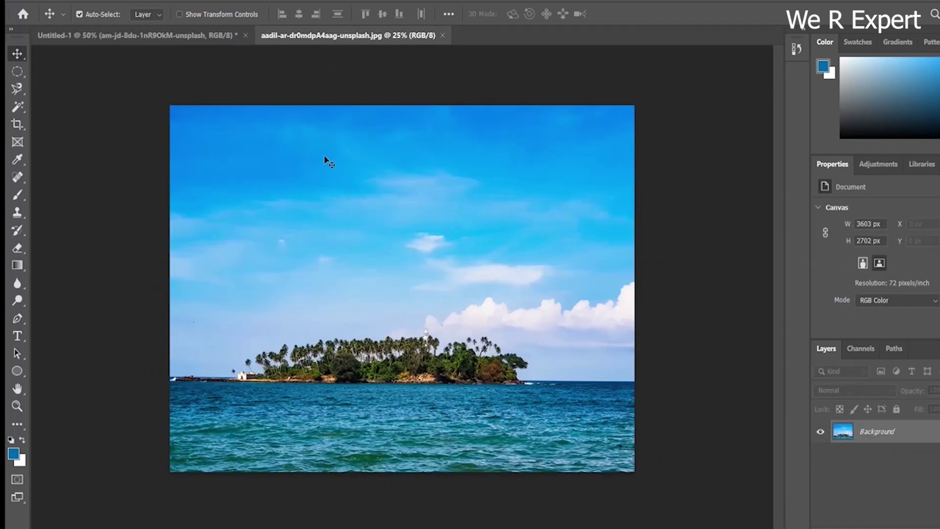
pyautogui.click(104, 37)
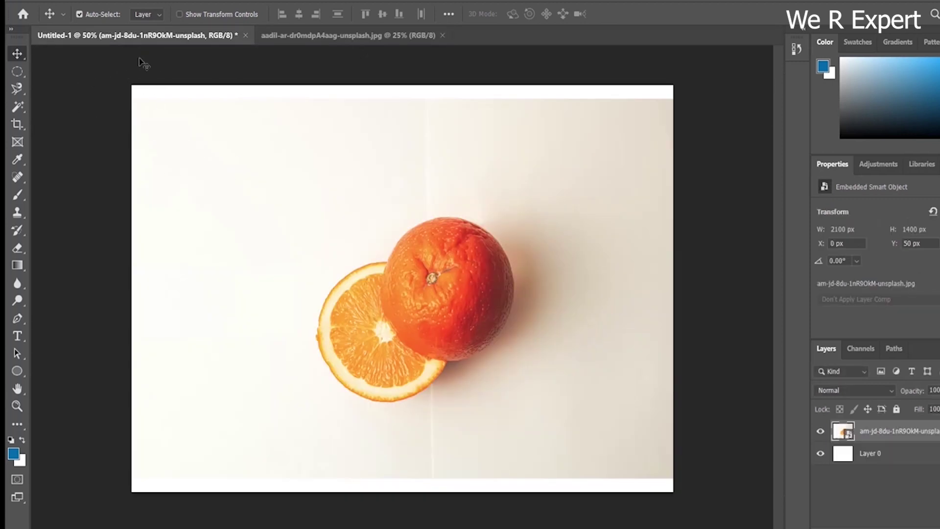
pyautogui.click(316, 38)
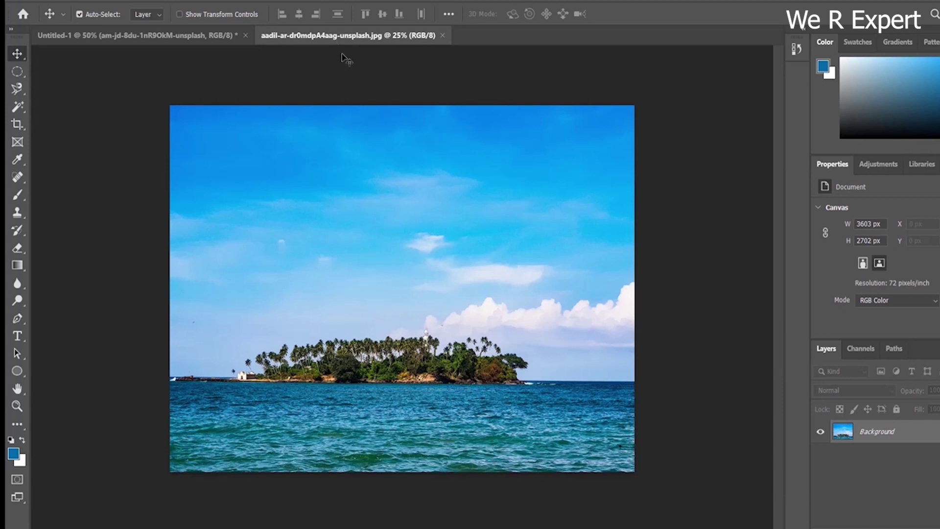
pyautogui.click(98, 35)
pyautogui.click(352, 34)
pyautogui.moveTo(520, 315); pyautogui.dragTo(371, 235)
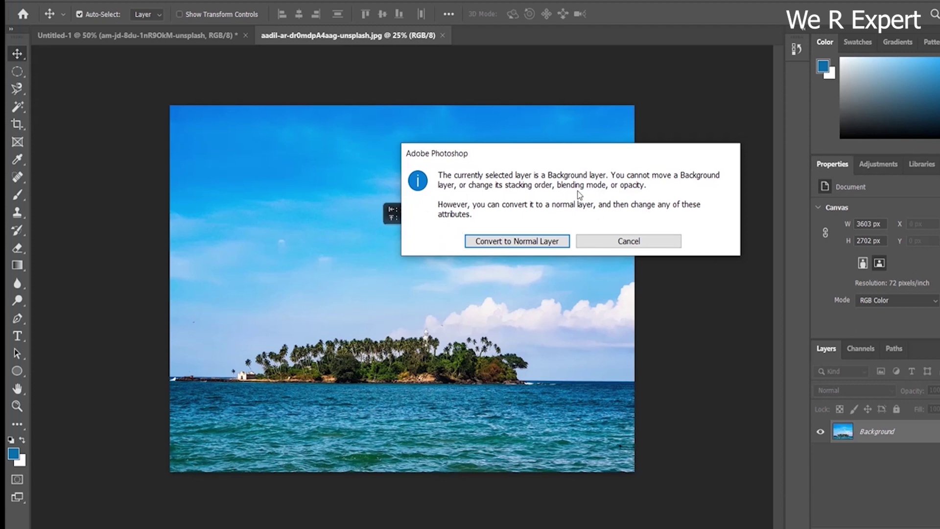
pyautogui.click(510, 241)
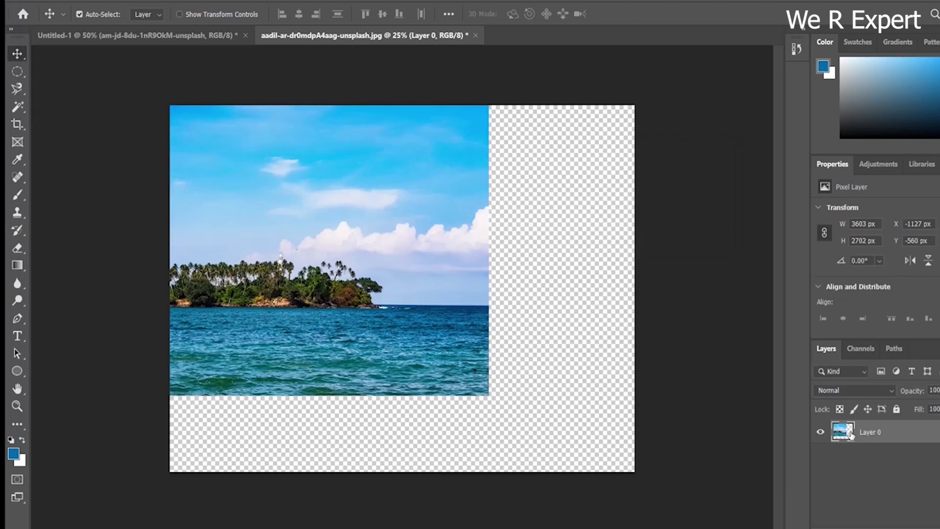
# Move the island image back over most of its canvas and copy its layer into the Untitled-1 document above the orange
pyautogui.moveTo(863, 436); pyautogui.dragTo(842, 413)
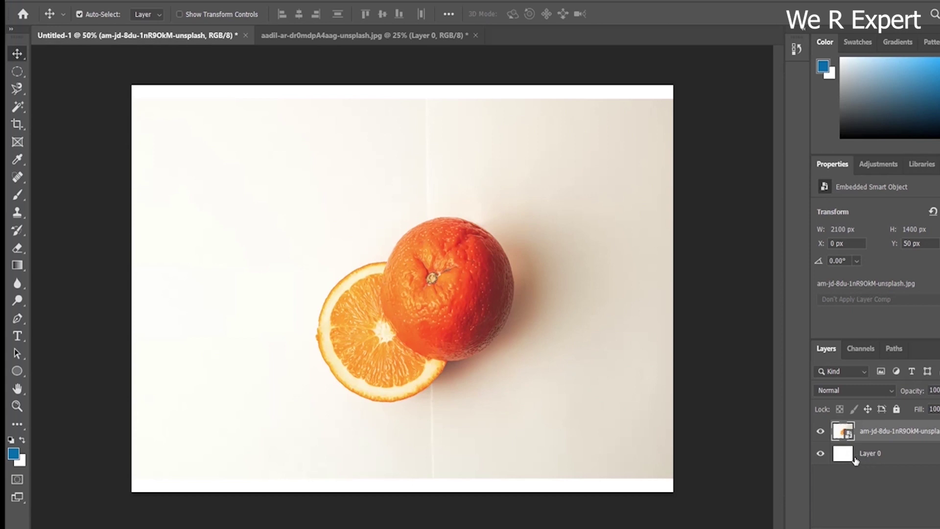
pyautogui.click(378, 35)
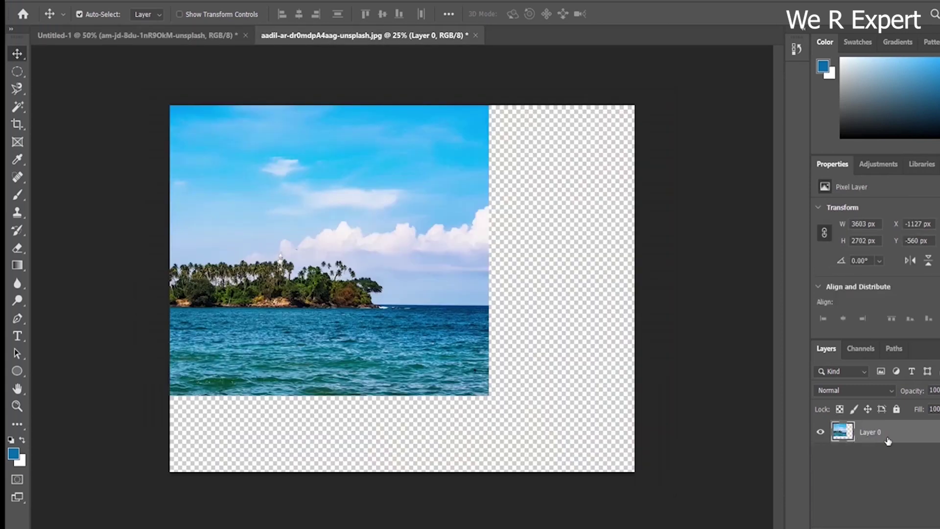
pyautogui.moveTo(321, 224); pyautogui.dragTo(470, 301)
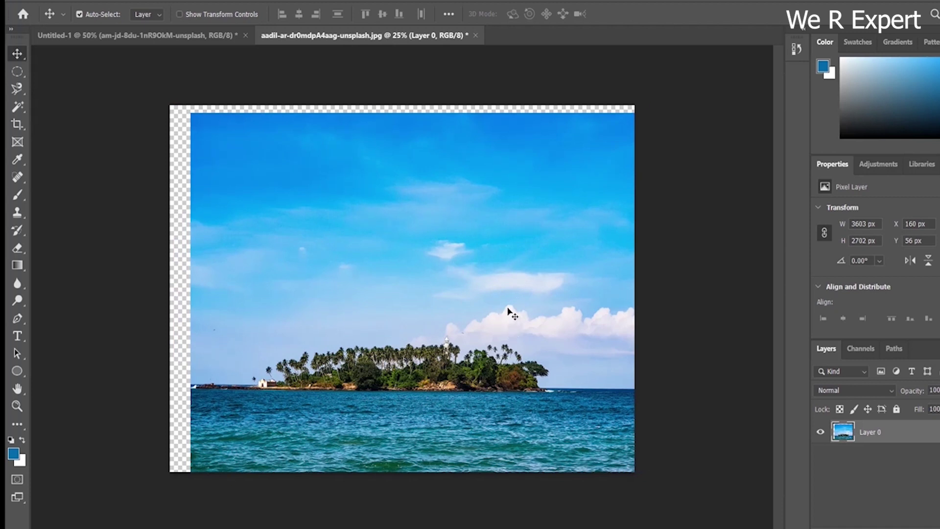
pyautogui.moveTo(543, 352); pyautogui.dragTo(628, 414)
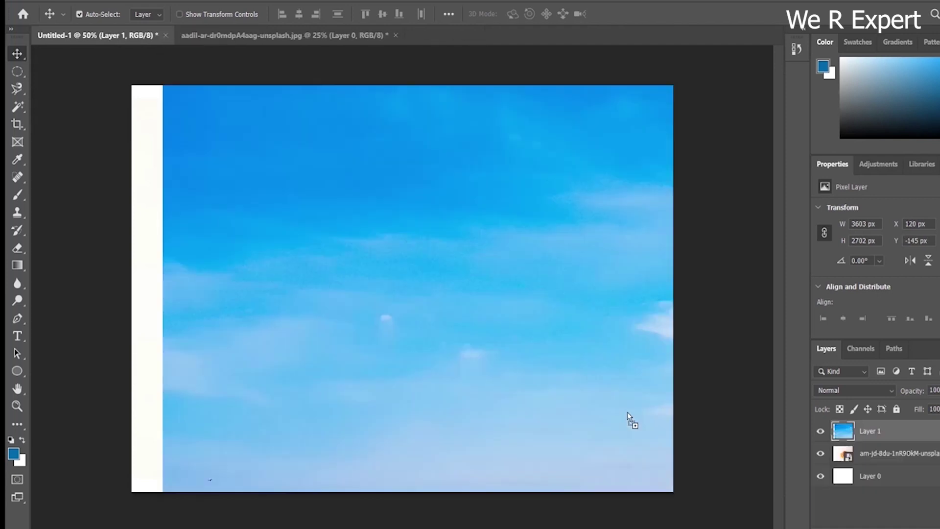
# Reposition the island layer in Untitled-1 to about X -588 px, Y -1252 px, so the island and sea cover the orange photo
pyautogui.moveTo(357, 276); pyautogui.dragTo(573, 384)
pyautogui.moveTo(431, 329); pyautogui.dragTo(323, 272)
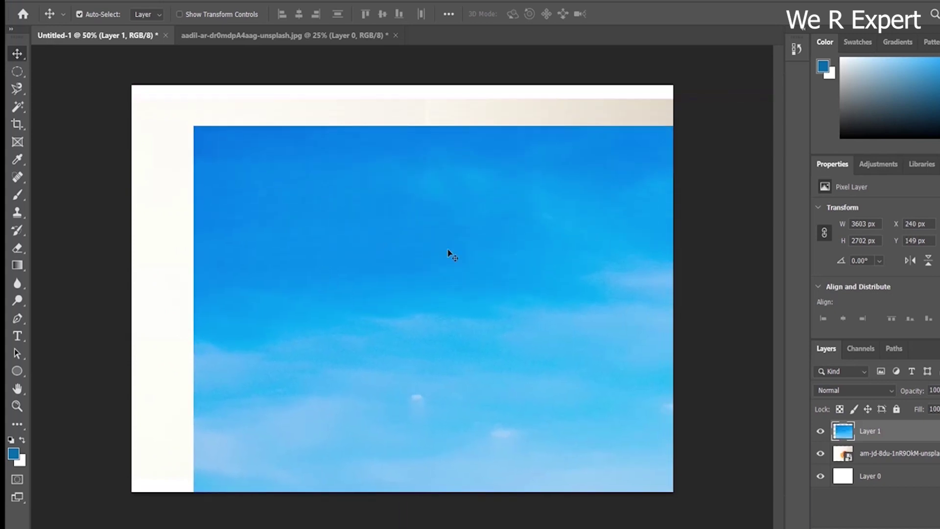
pyautogui.moveTo(555, 342); pyautogui.dragTo(596, 378)
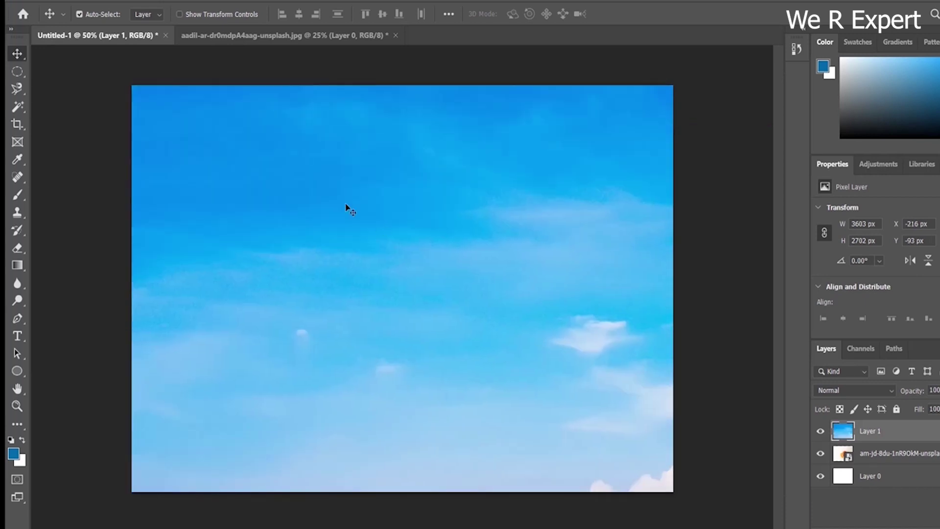
pyautogui.moveTo(346, 207); pyautogui.dragTo(574, 374)
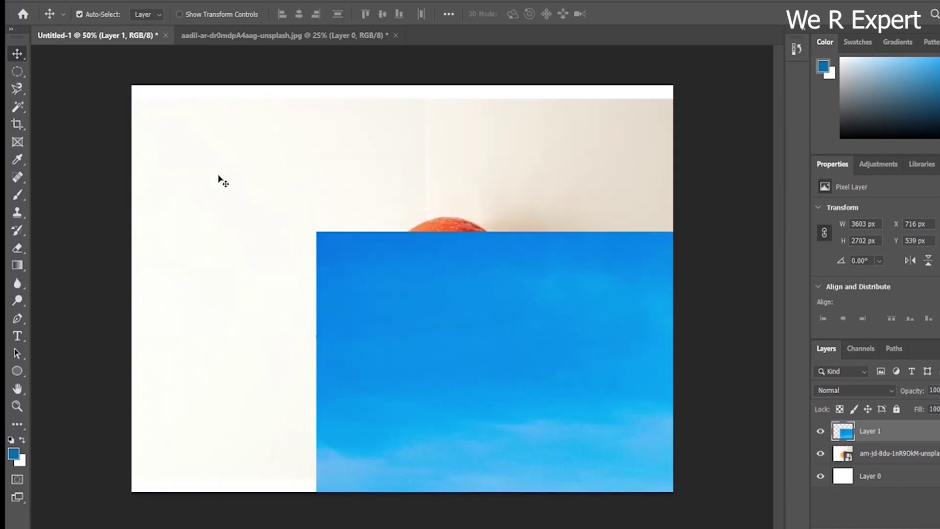
pyautogui.moveTo(462, 351); pyautogui.dragTo(364, 265)
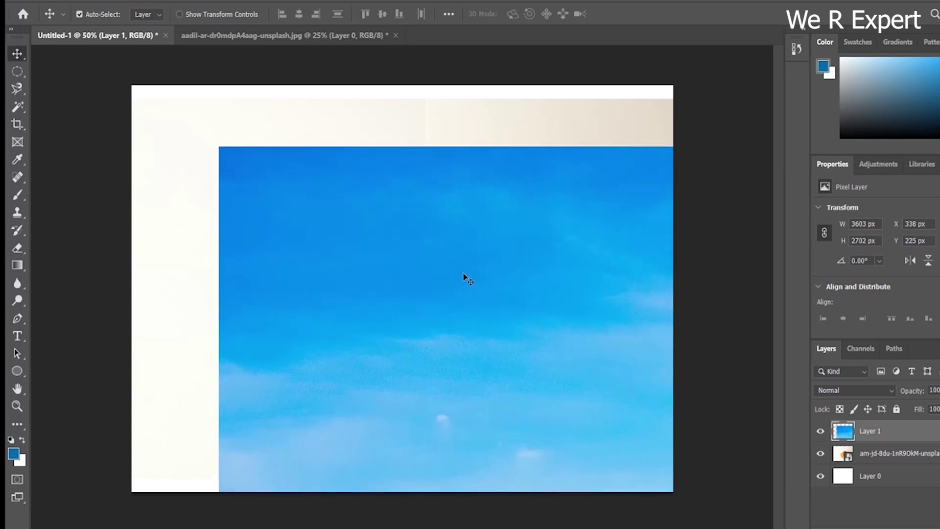
pyautogui.moveTo(468, 300); pyautogui.dragTo(307, 177)
pyautogui.moveTo(596, 365); pyautogui.dragTo(399, 212)
pyautogui.moveTo(329, 365); pyautogui.dragTo(444, 251)
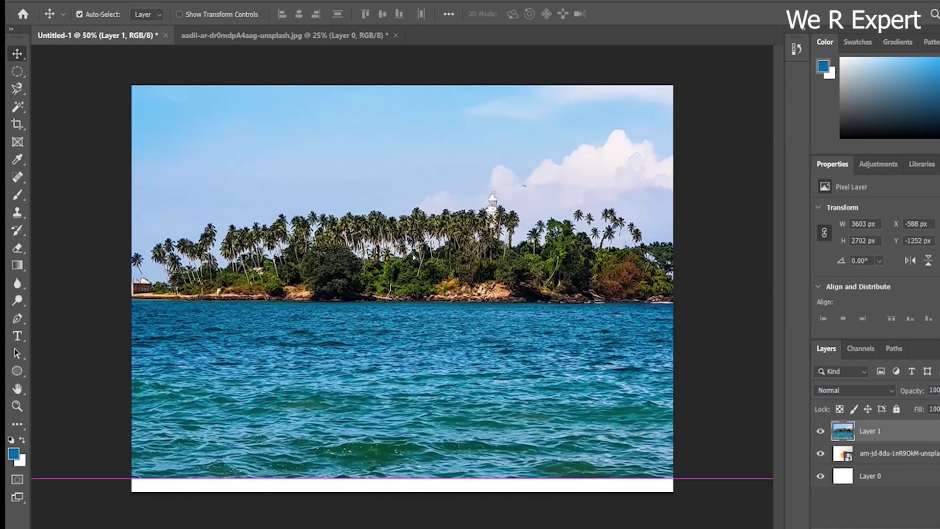
# Move the island layer around the Untitled-1 canvas, finishing at about X -629 px, Y -862 px with the island across the lower half
pyautogui.moveTo(407, 279); pyautogui.dragTo(414, 339)
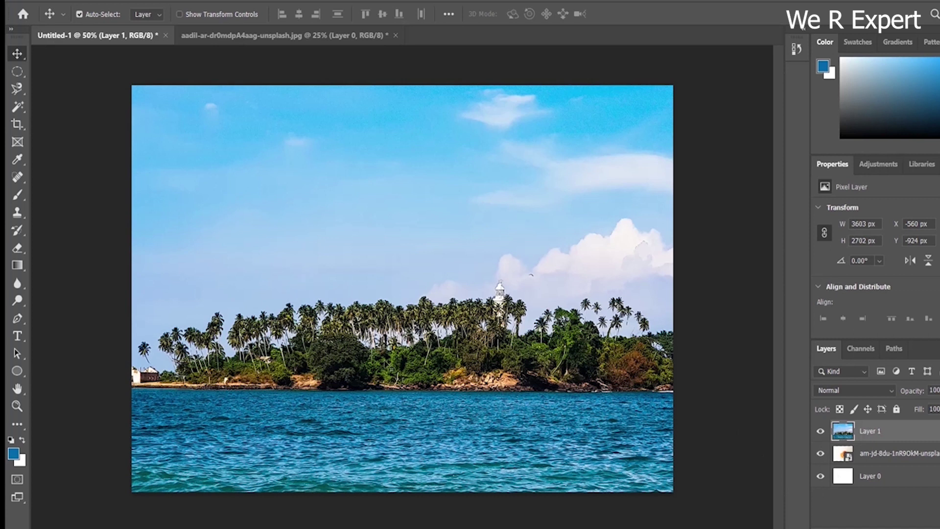
pyautogui.moveTo(342, 273); pyautogui.dragTo(544, 440)
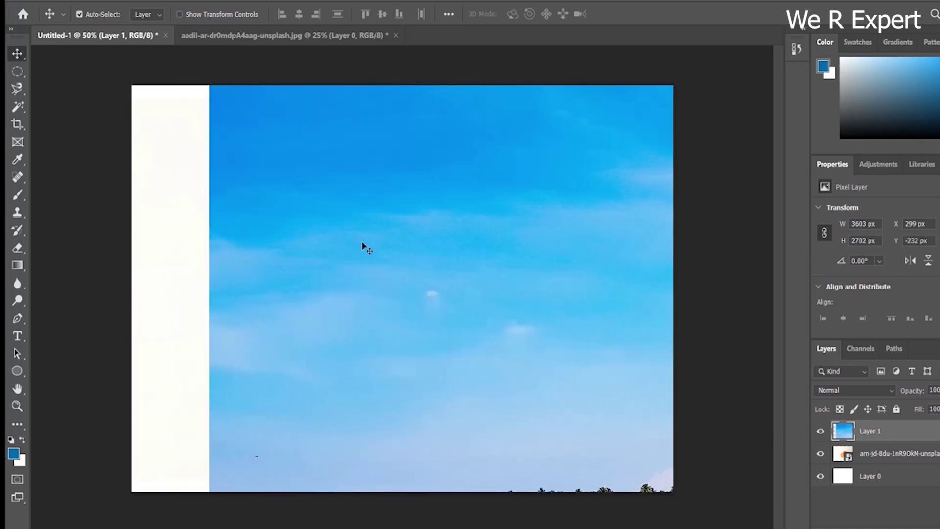
pyautogui.moveTo(368, 248); pyautogui.dragTo(389, 331)
pyautogui.moveTo(510, 342); pyautogui.dragTo(513, 394)
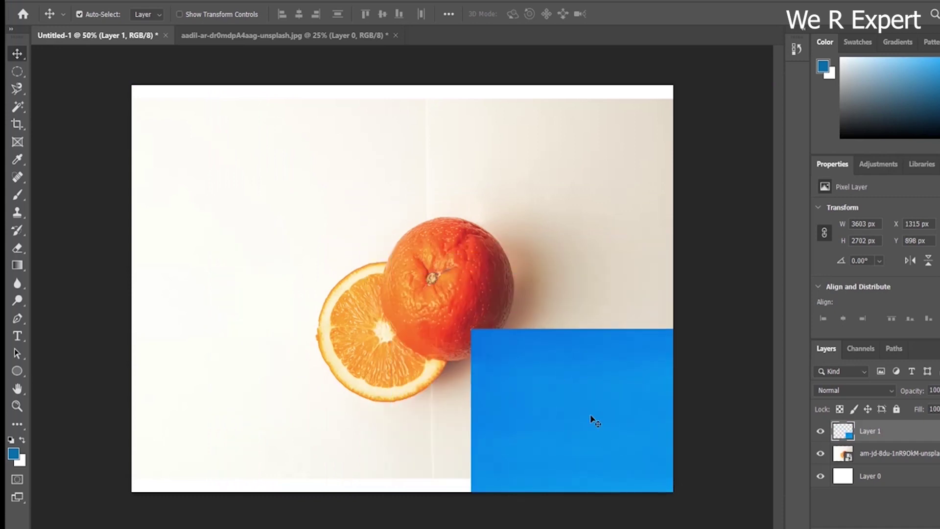
pyautogui.moveTo(592, 419); pyautogui.dragTo(182, 142)
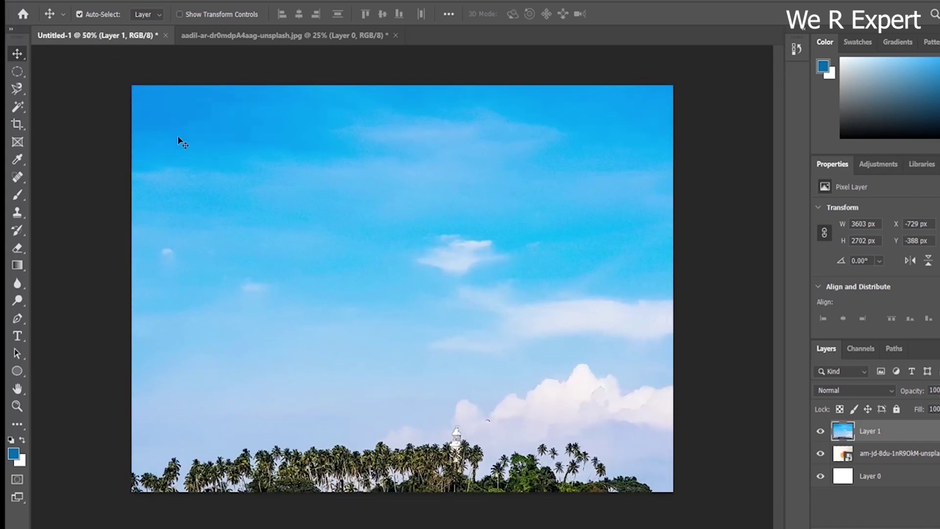
pyautogui.moveTo(527, 379); pyautogui.dragTo(550, 239)
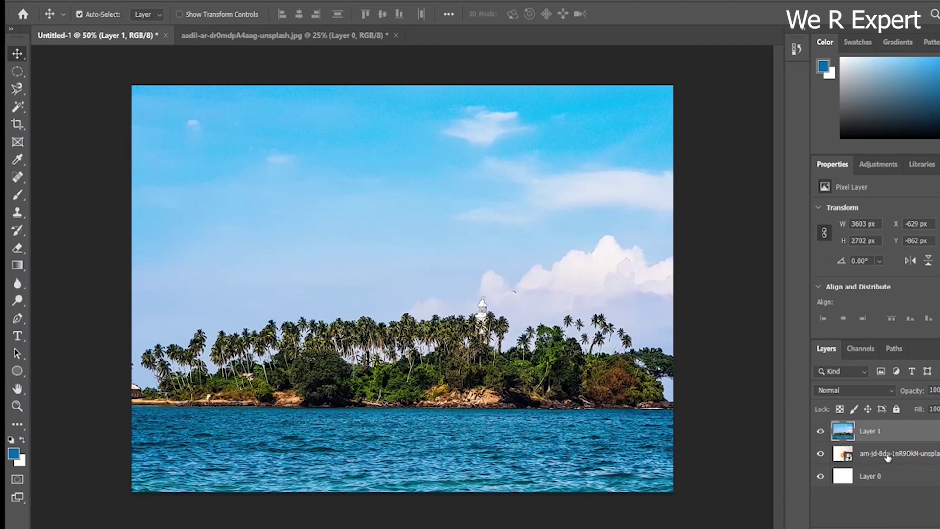
# Reorder the layers so that Layer 1 is uppermost, the white Layer 0 is beneath it and the orange photo is lowest
pyautogui.moveTo(883, 457); pyautogui.dragTo(882, 427)
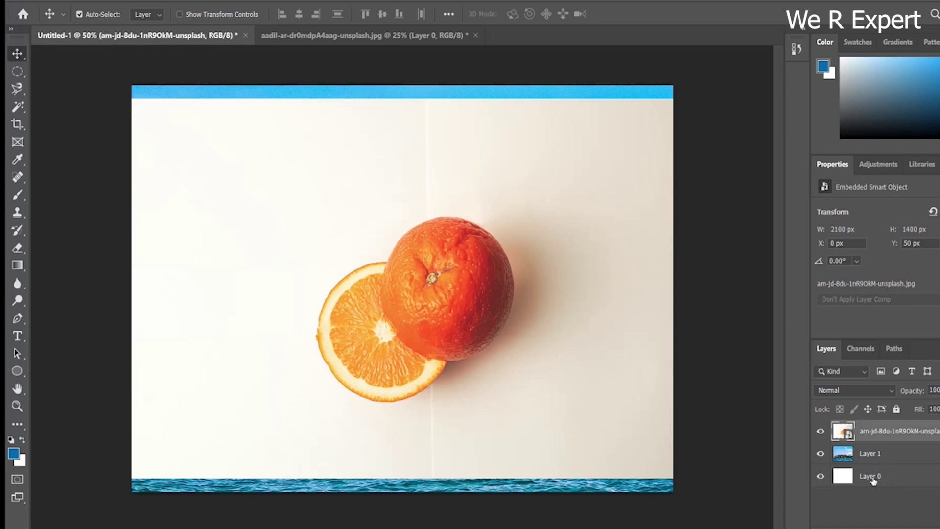
pyautogui.moveTo(868, 481); pyautogui.dragTo(865, 425)
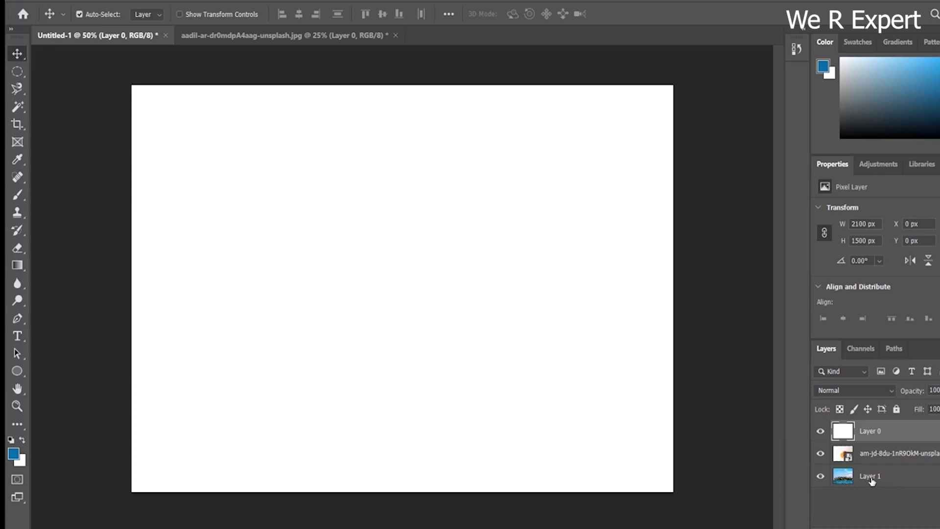
pyautogui.moveTo(865, 480); pyautogui.dragTo(867, 426)
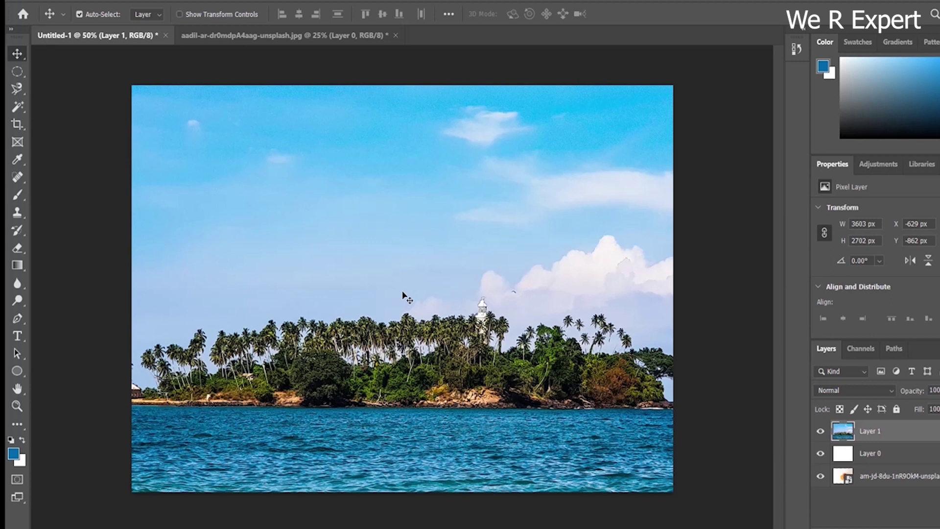
# Examine what each layer covers by hiding Layer 1, Layer 0 and the orange photo one after another, and make all three visible again
pyautogui.click(821, 431)
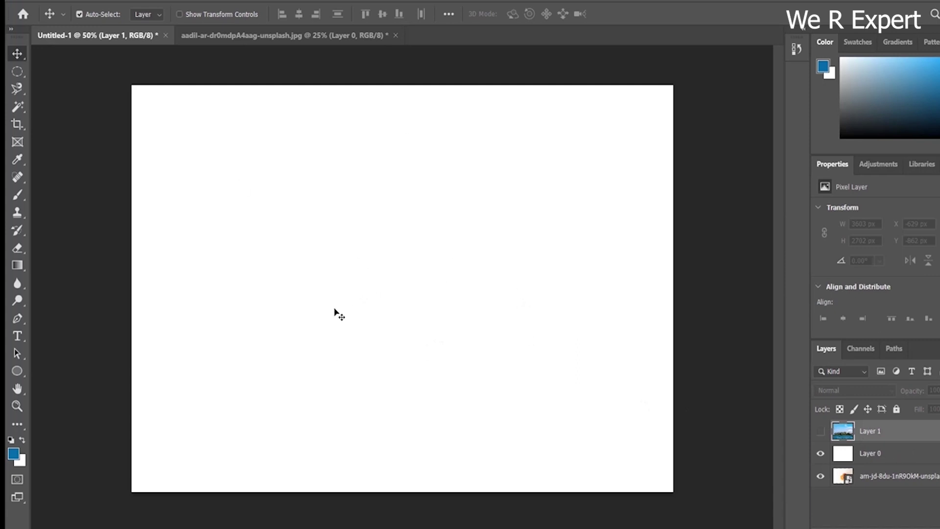
pyautogui.click(821, 455)
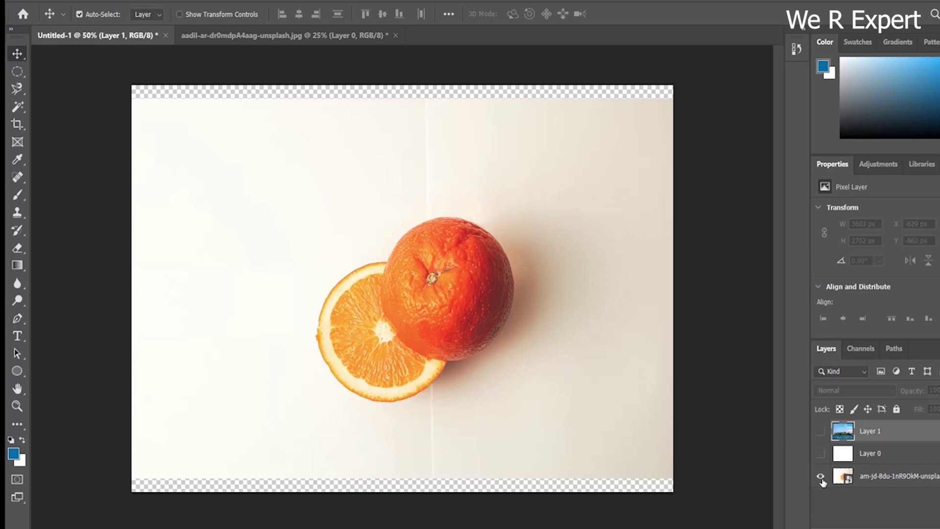
pyautogui.click(823, 477)
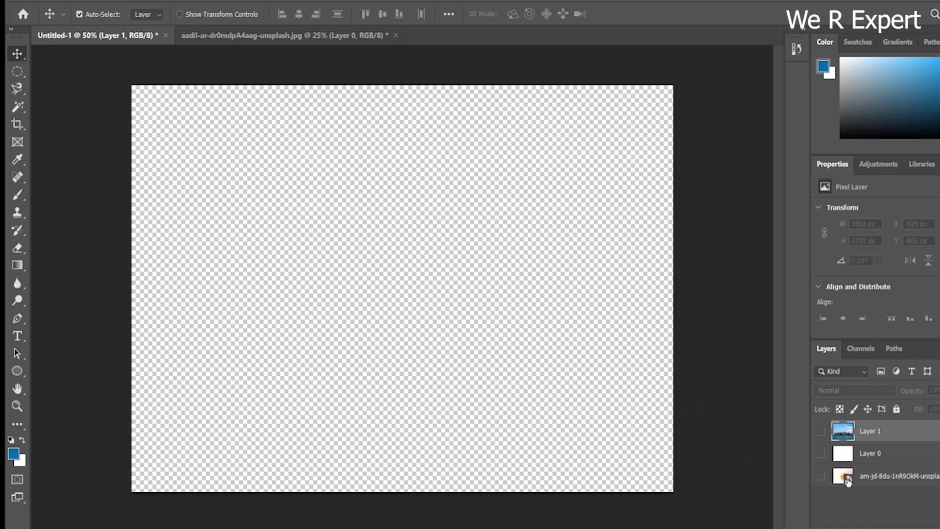
pyautogui.click(820, 477)
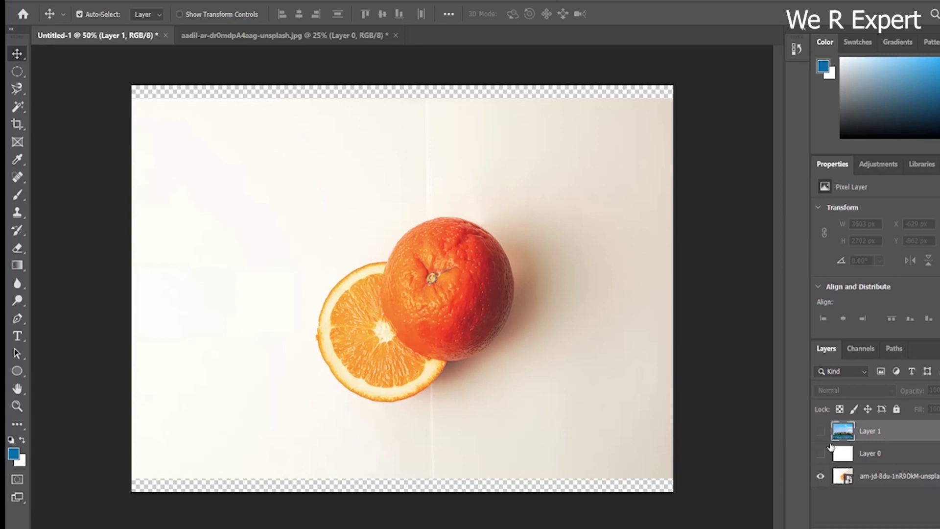
pyautogui.click(820, 432)
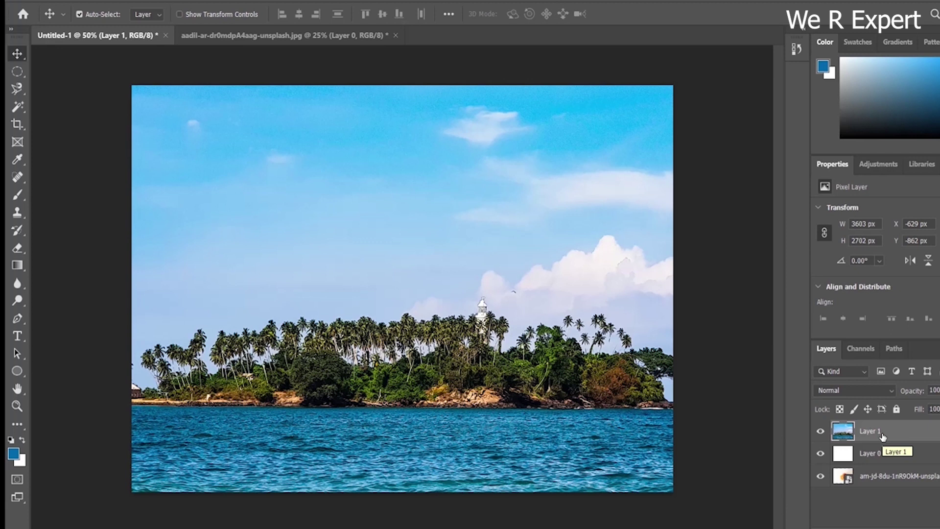
# Hide Layer 1 and Layer 0, and delete the orange photo layer
pyautogui.click(821, 431)
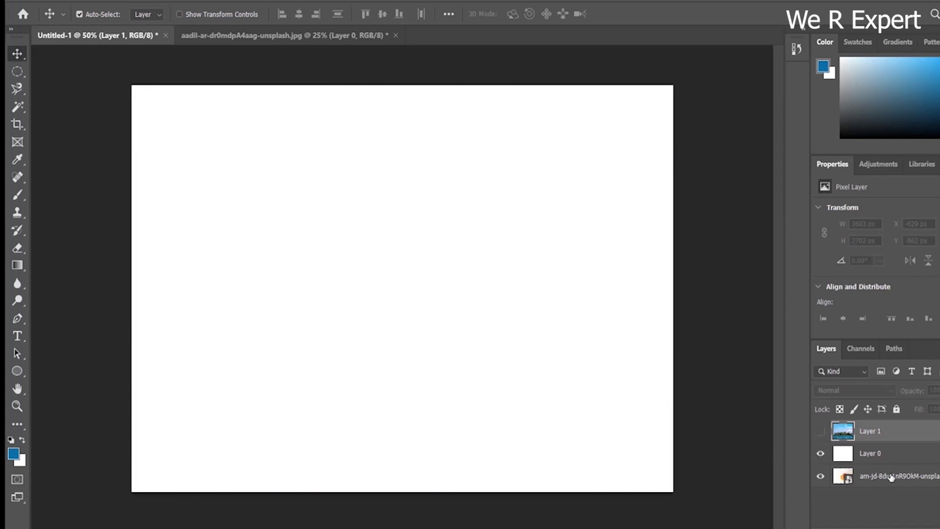
pyautogui.click(820, 453)
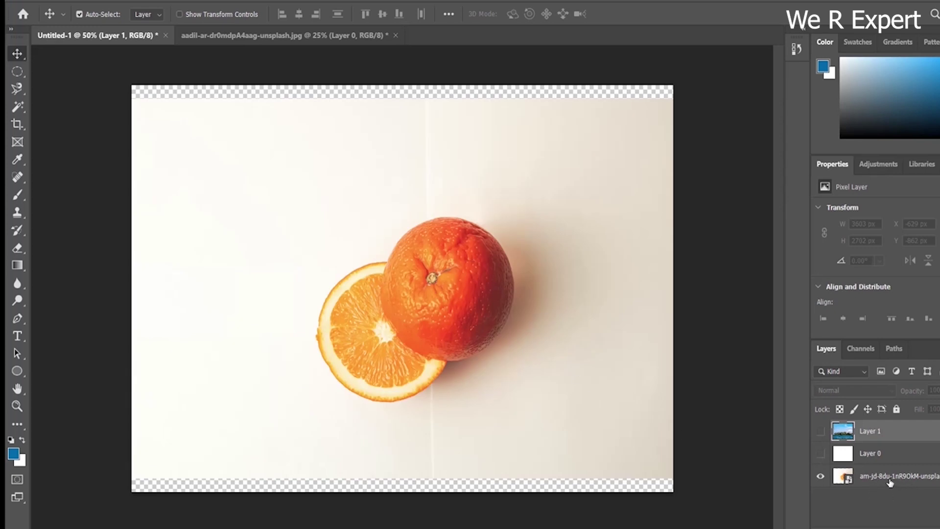
pyautogui.click(905, 479)
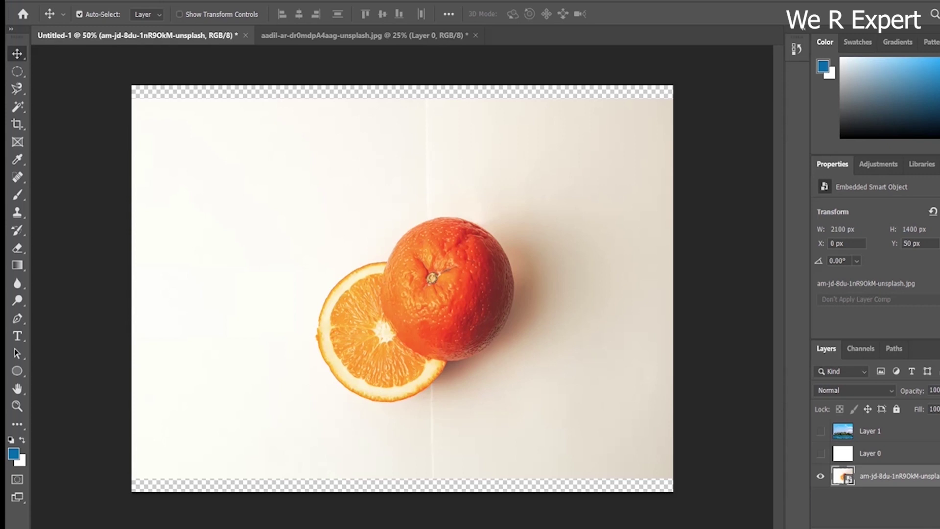
pyautogui.press('Delete')
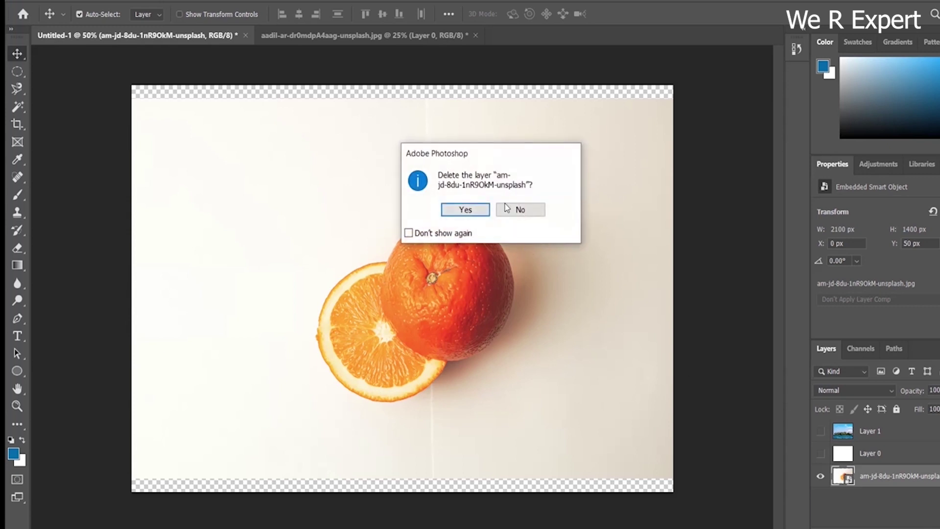
pyautogui.click(462, 210)
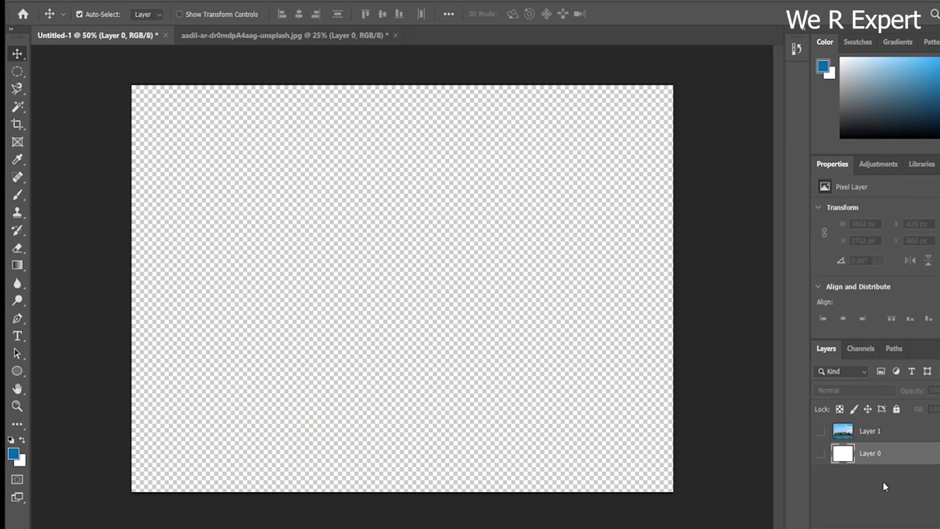
# Delete the white Layer 0 and make the island Layer 1 visible
pyautogui.click(875, 435)
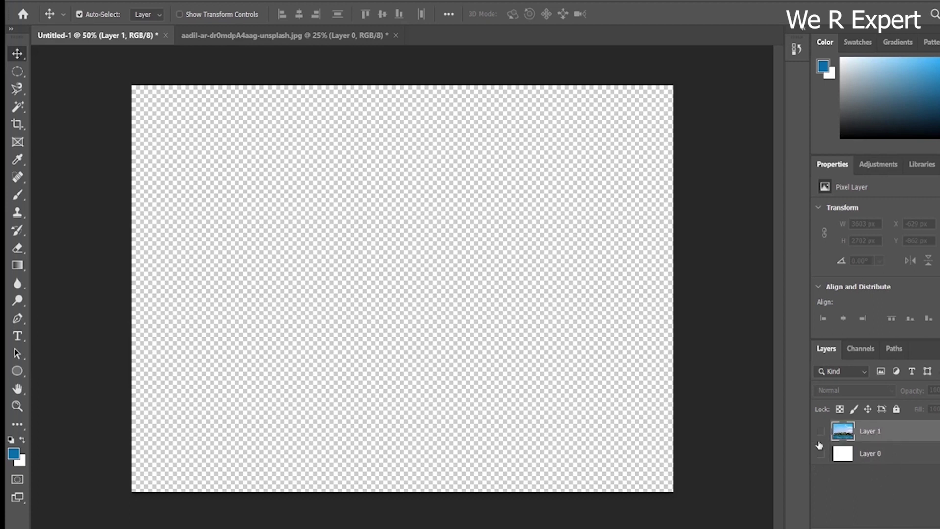
pyautogui.click(873, 461)
pyautogui.press('Delete')
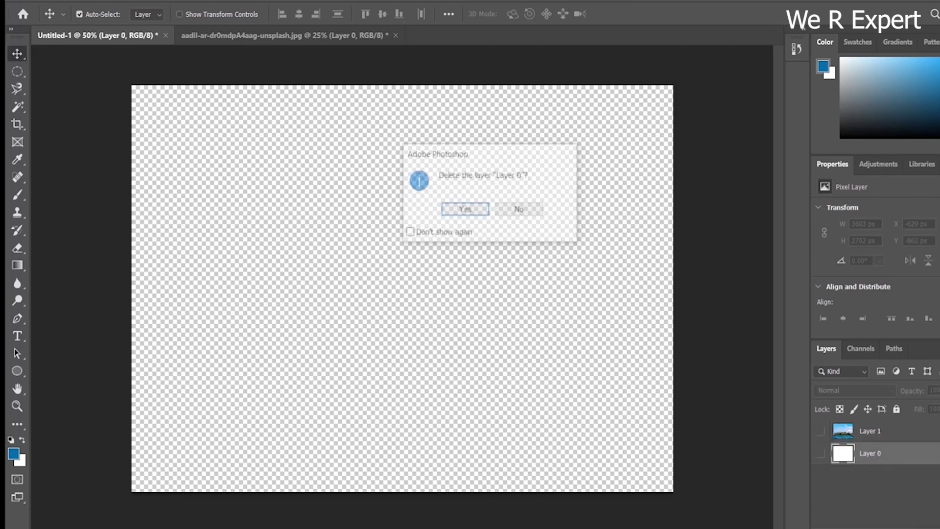
pyautogui.click(465, 209)
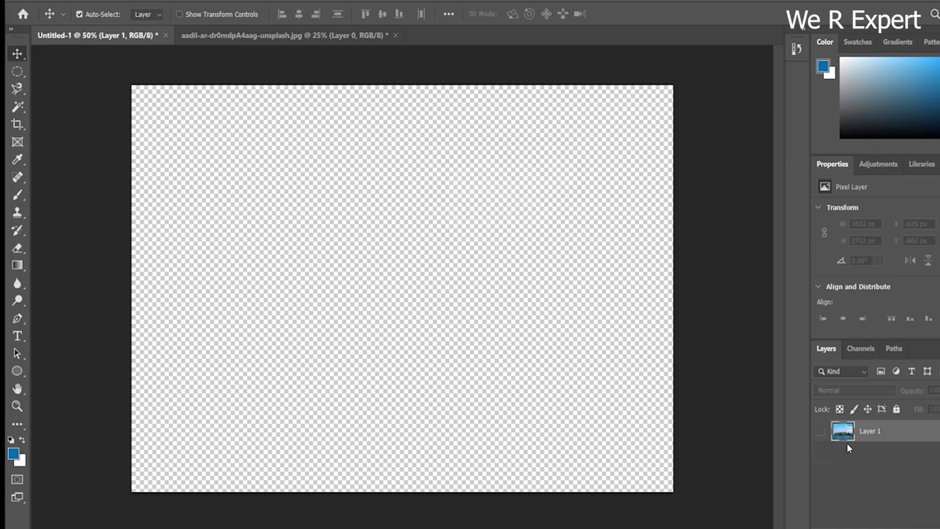
pyautogui.click(822, 432)
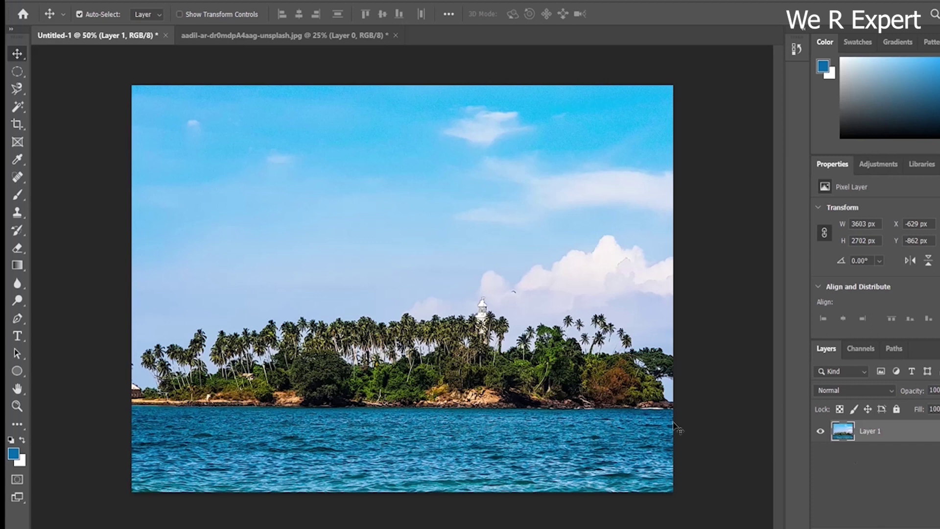
# Duplicate the island Layer 1 within the Untitled-1 document, naming the copy Layer 2
pyautogui.rightClick(841, 434)
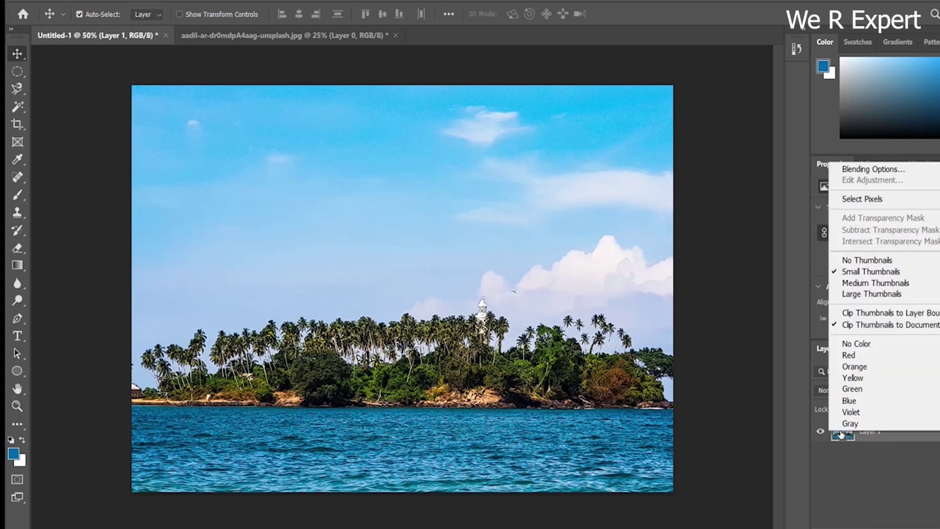
pyautogui.click(868, 491)
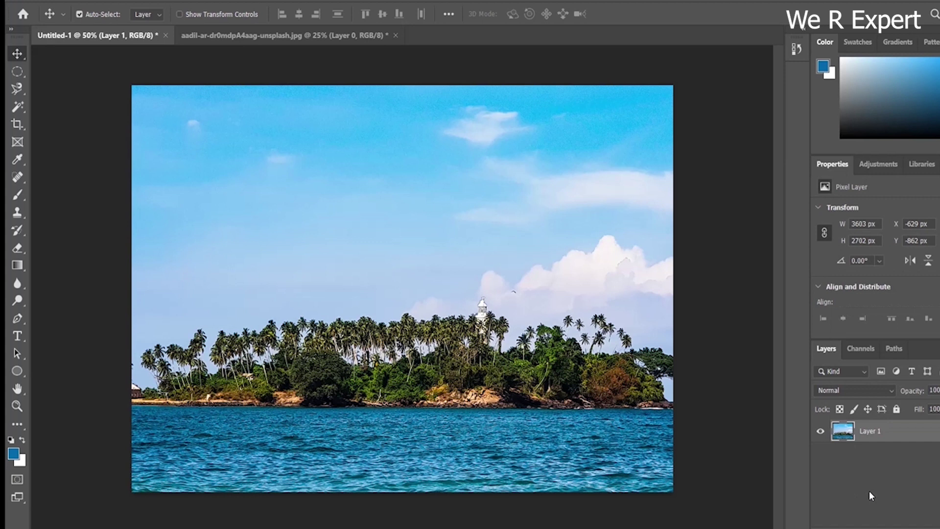
pyautogui.rightClick(876, 434)
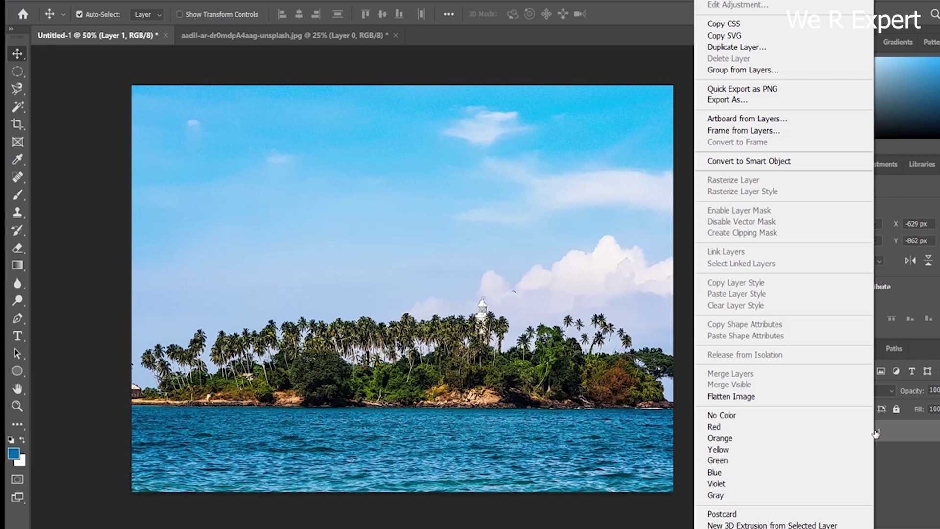
pyautogui.click(780, 46)
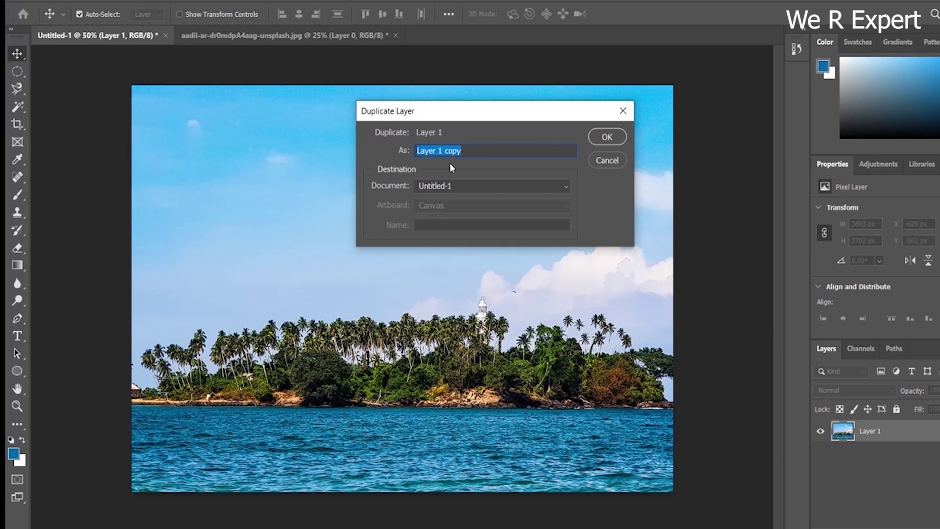
pyautogui.write('L')
pyautogui.click(609, 137)
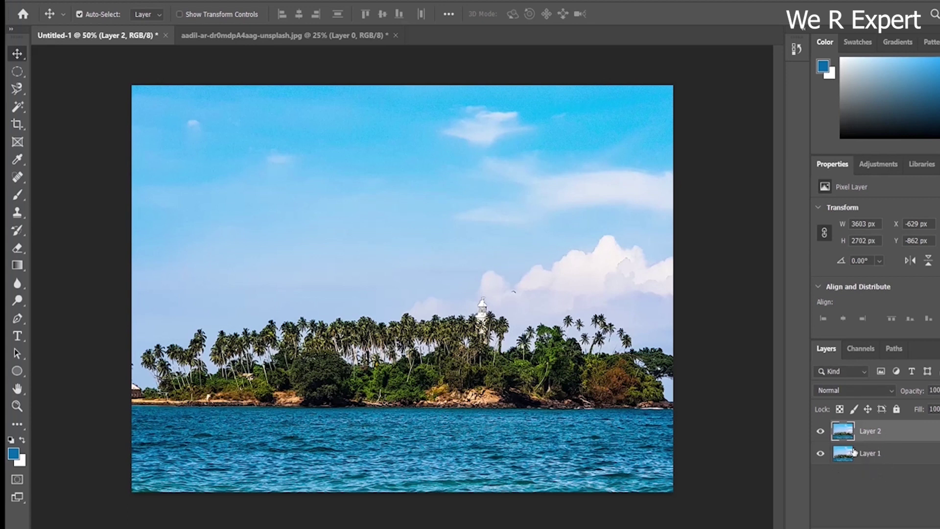
# With Layer 2 hidden, move Layer 1 to about X 0 px, Y -580 px, and make Layer 2 visible again
pyautogui.click(820, 433)
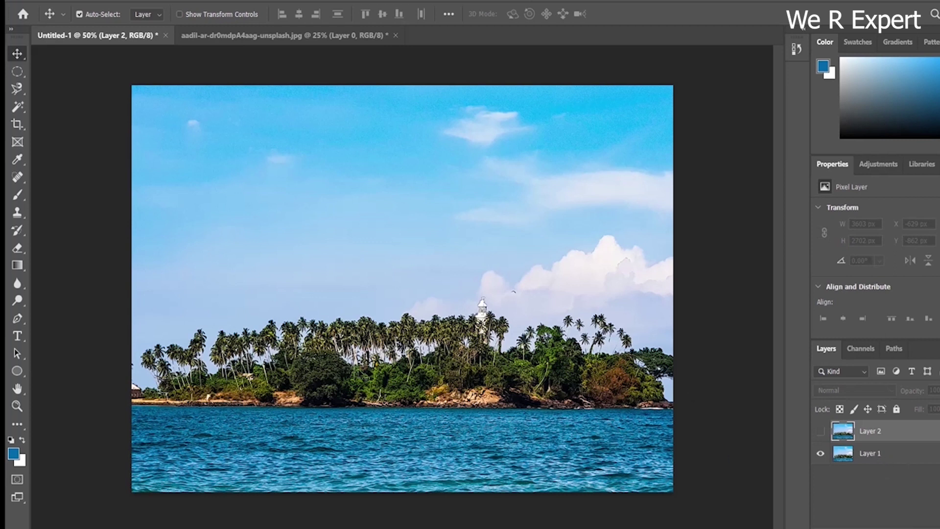
pyautogui.click(821, 431)
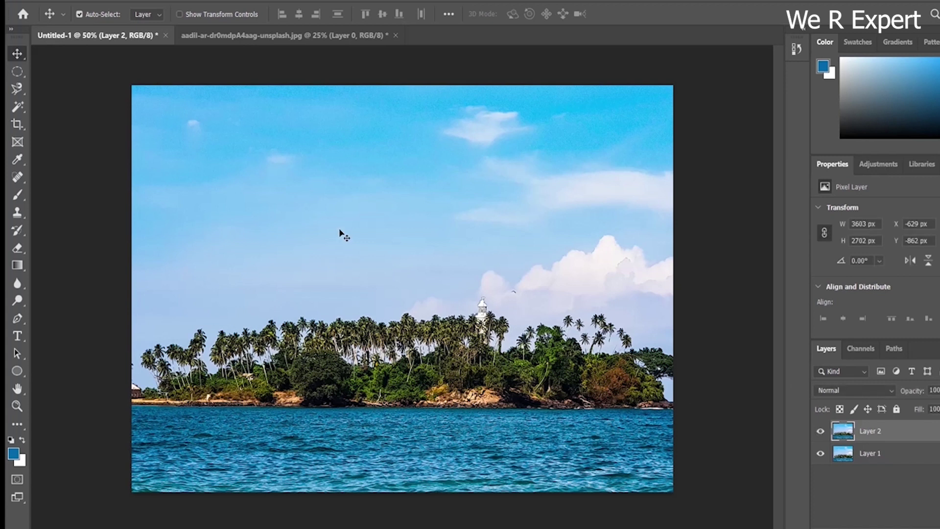
pyautogui.click(821, 433)
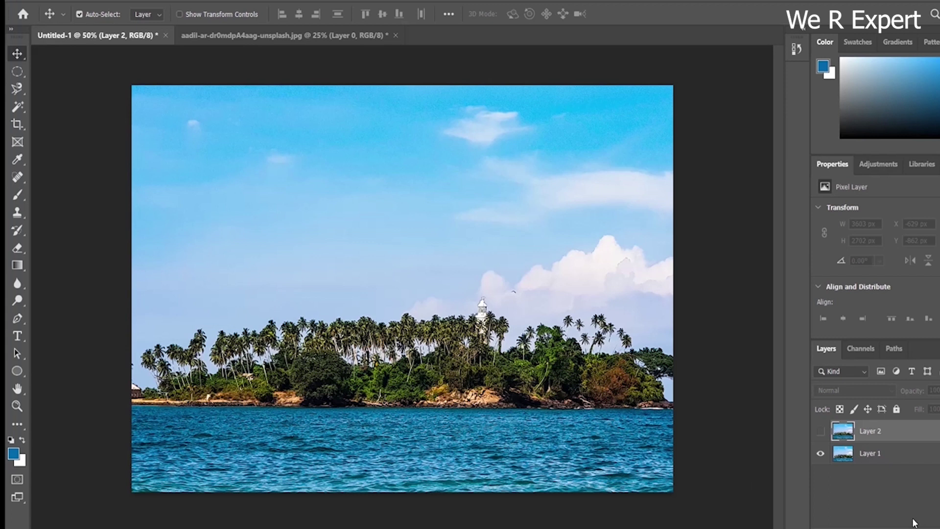
pyautogui.click(898, 460)
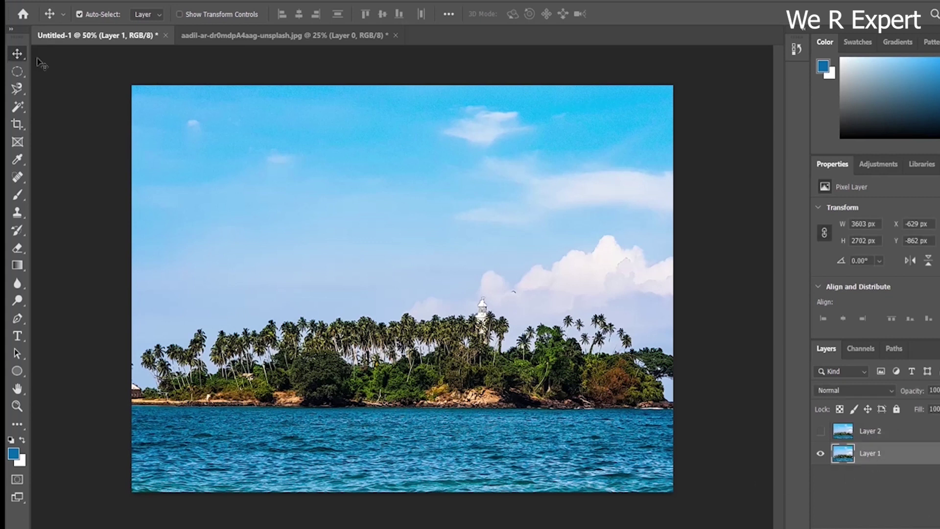
pyautogui.moveTo(342, 431); pyautogui.dragTo(477, 447)
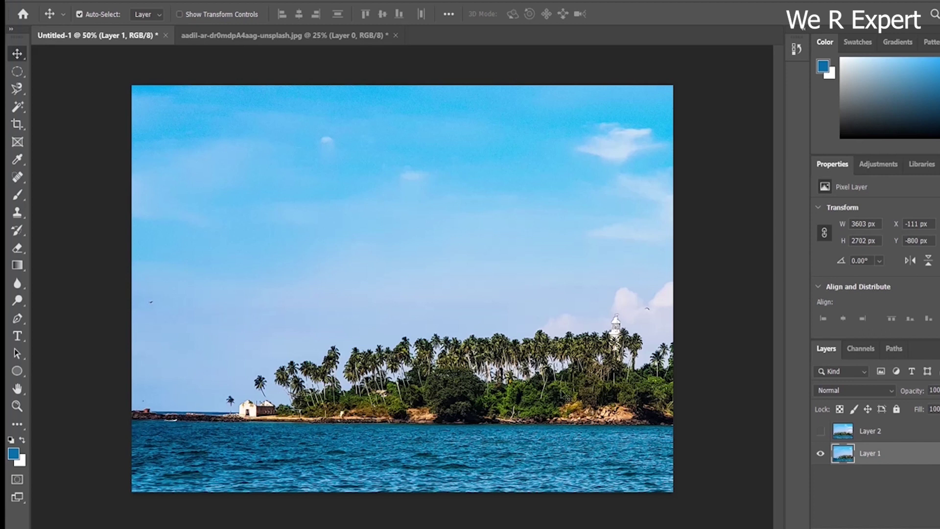
pyautogui.moveTo(564, 395); pyautogui.dragTo(589, 455)
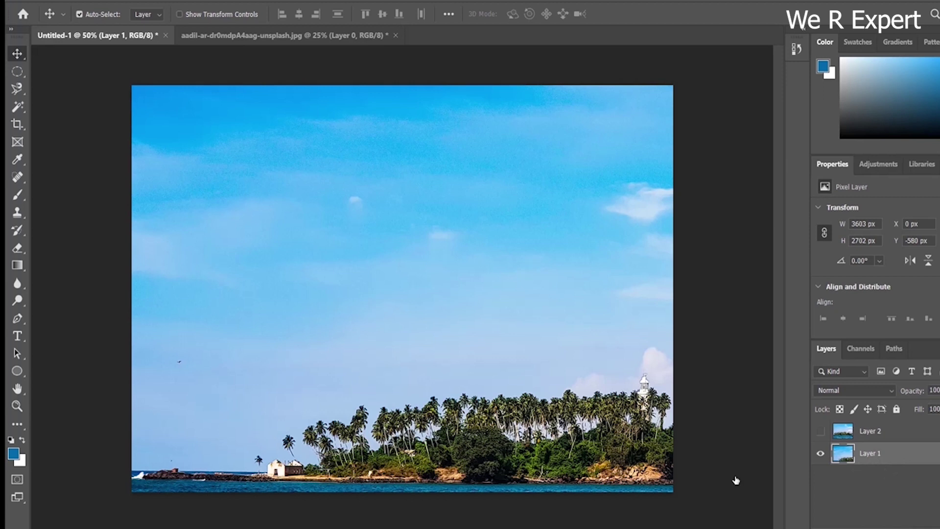
pyautogui.click(854, 434)
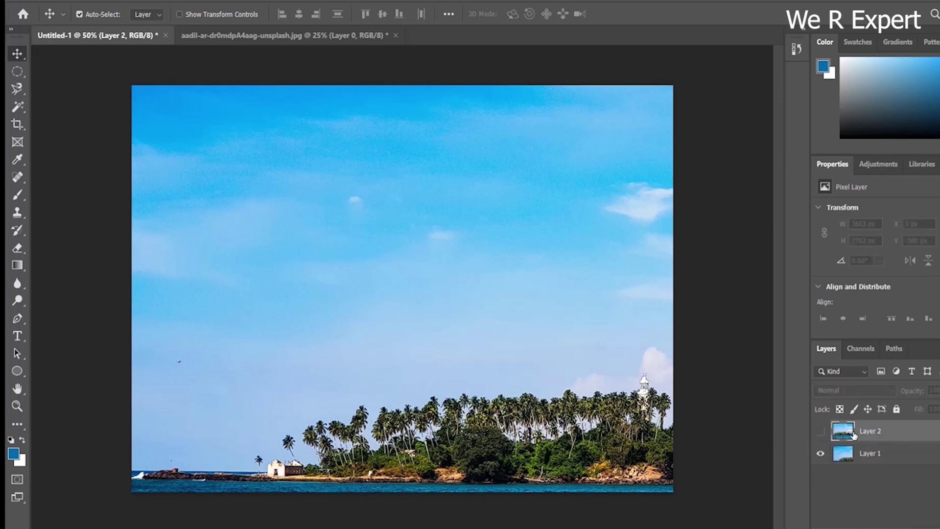
pyautogui.click(821, 432)
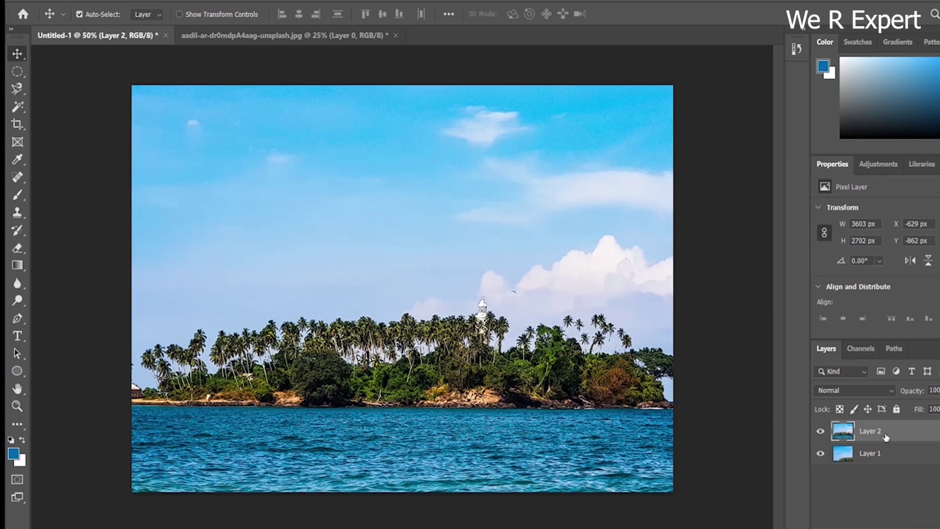
# Toggle Layer 2's visibility off and on, and browse its blend modes while keeping Normal
pyautogui.click(819, 432)
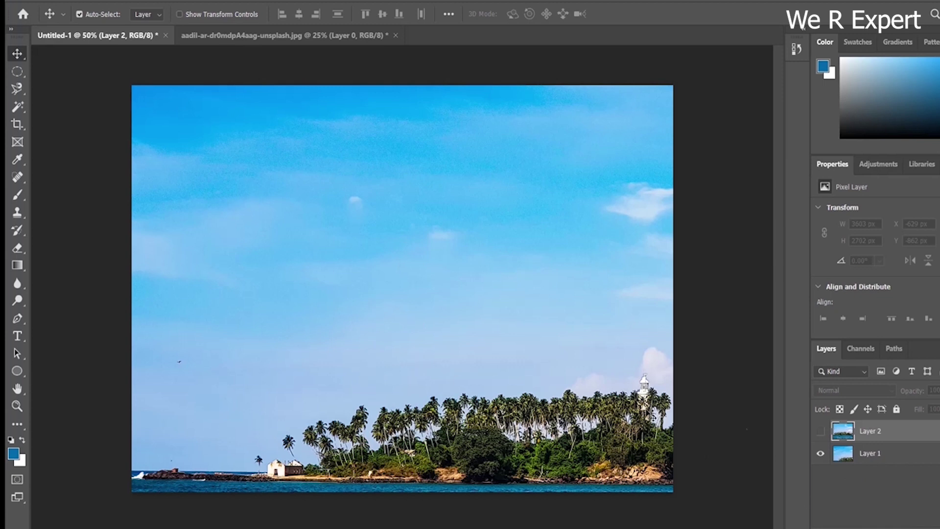
pyautogui.click(820, 431)
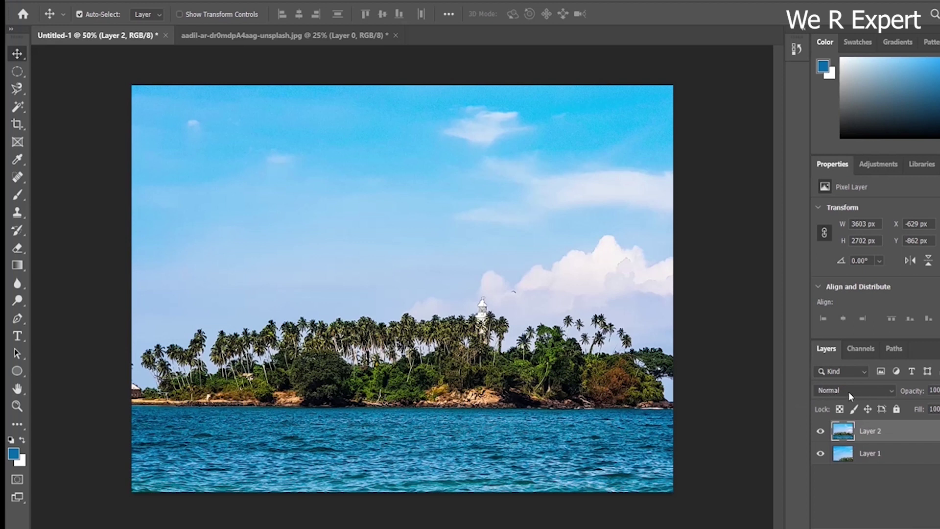
pyautogui.click(882, 389)
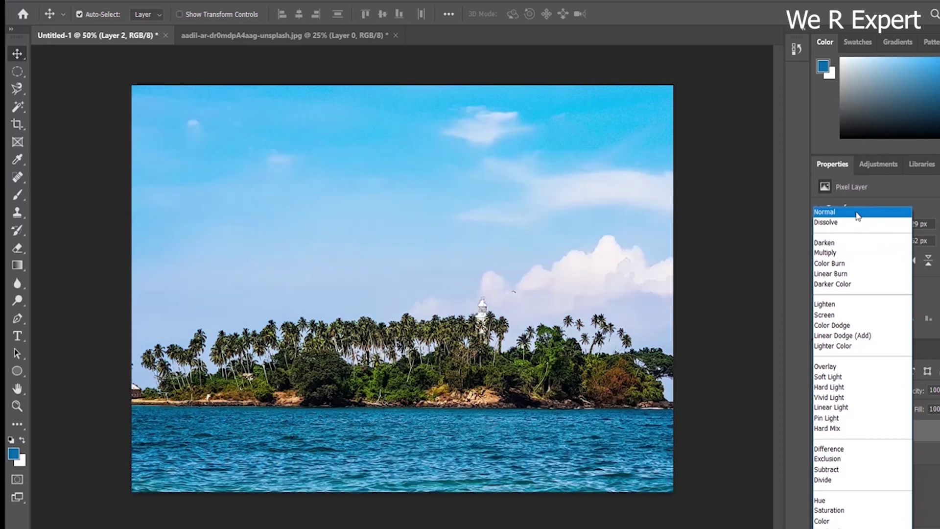
pyautogui.click(855, 211)
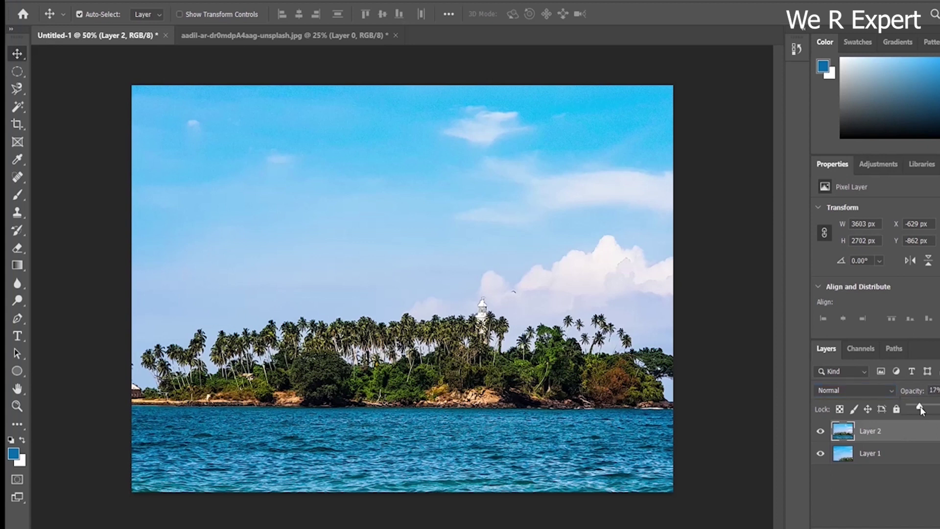
# Try reduced opacities such as 64% and 34% on Layer 2, restore it to 100%, and deselect the layer
pyautogui.moveTo(920, 406); pyautogui.dragTo(939, 407)
pyautogui.moveTo(939, 407); pyautogui.dragTo(938, 407)
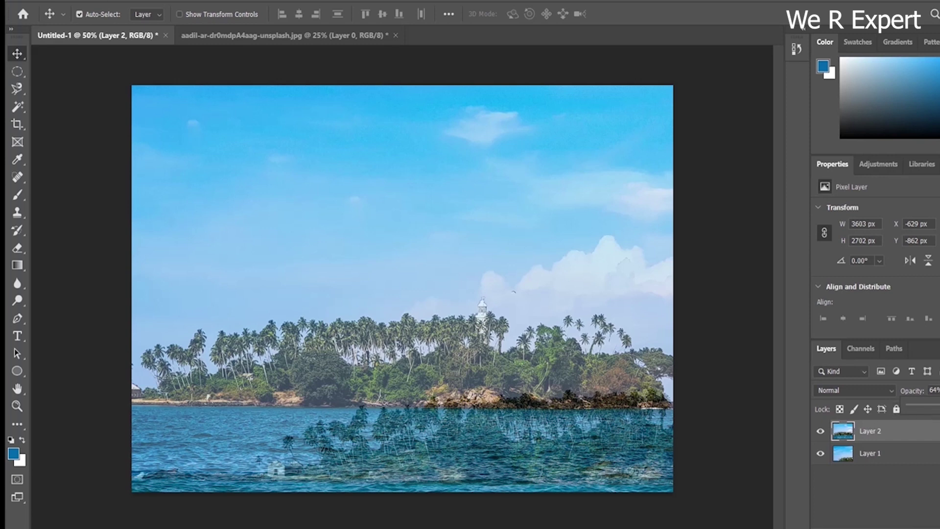
pyautogui.moveTo(937, 409); pyautogui.dragTo(930, 409)
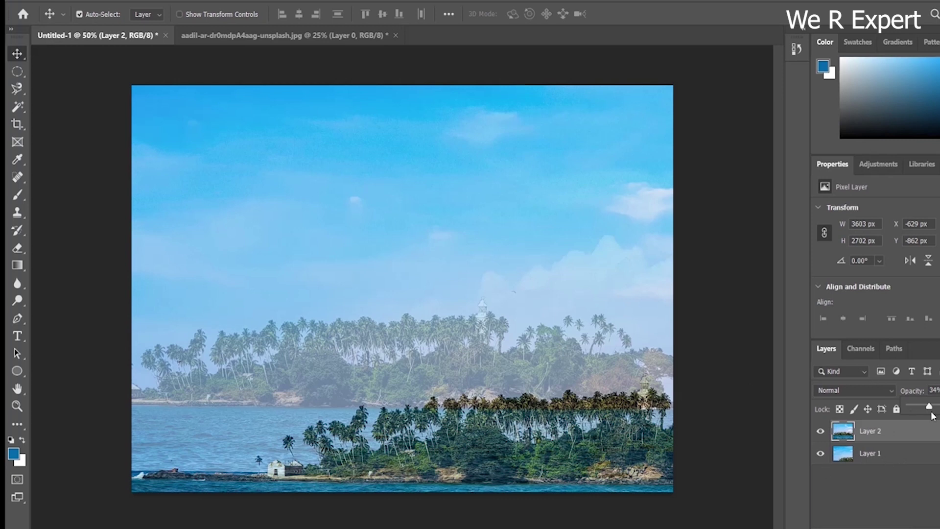
pyautogui.moveTo(932, 415)
pyautogui.mouseDown()
pyautogui.moveTo(911, 409)
pyautogui.moveTo(939, 410)
pyautogui.mouseUp()
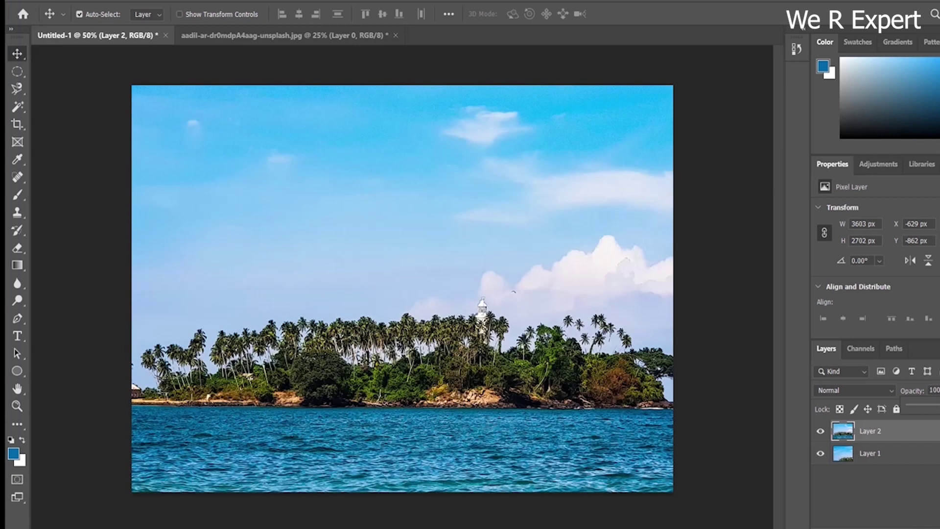
pyautogui.click(901, 477)
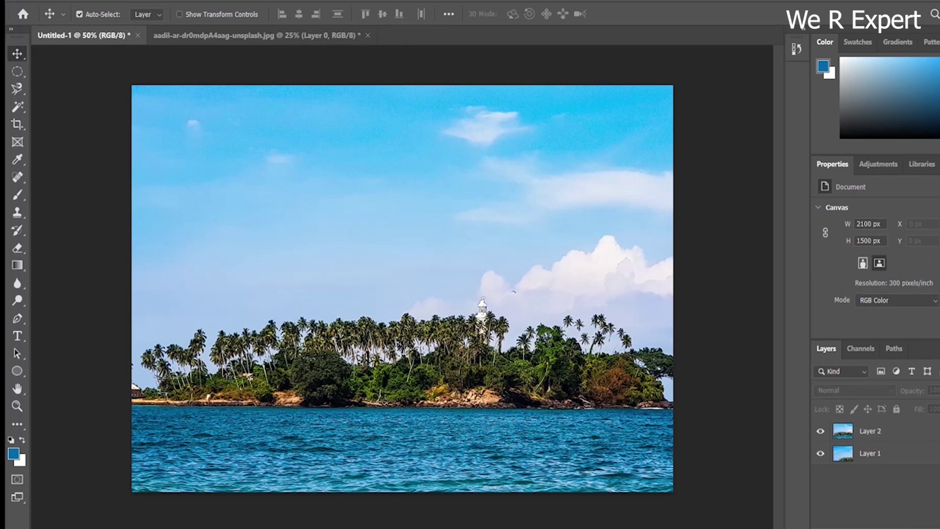
# Add the point text "Opened Online" in the sky above the island with the Type tool
pyautogui.click(18, 337)
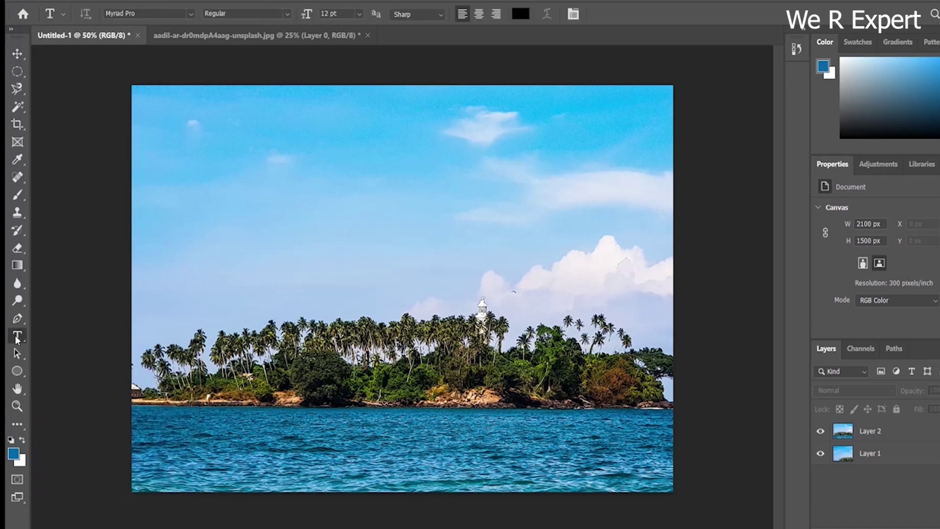
pyautogui.click(399, 225)
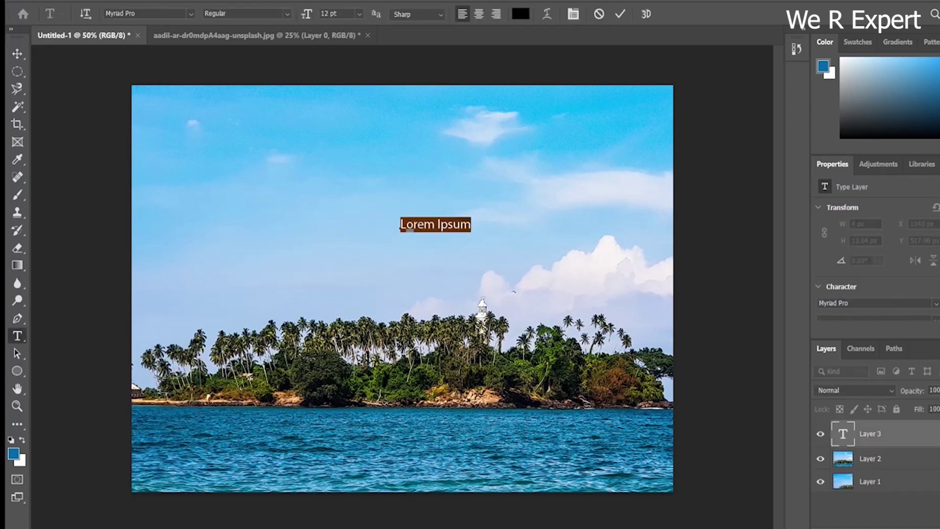
pyautogui.write('Ope')
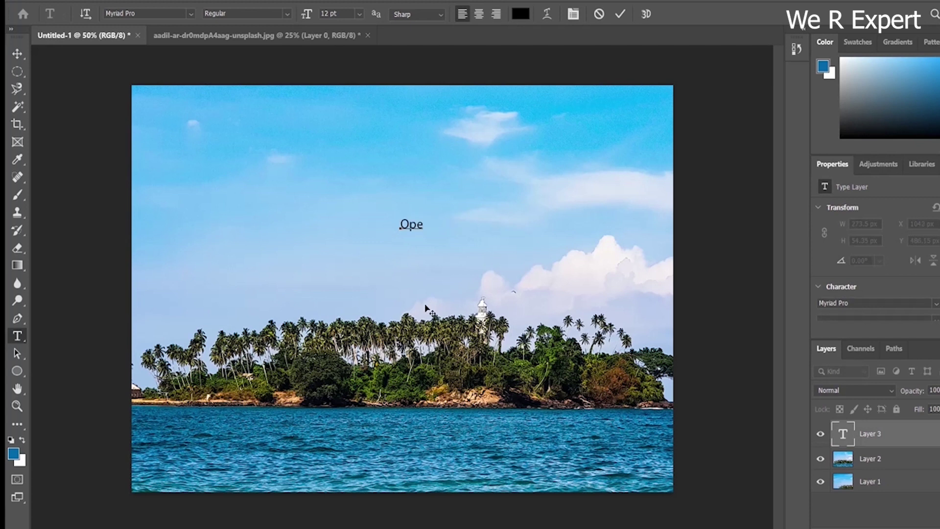
pyautogui.write('ned Online')
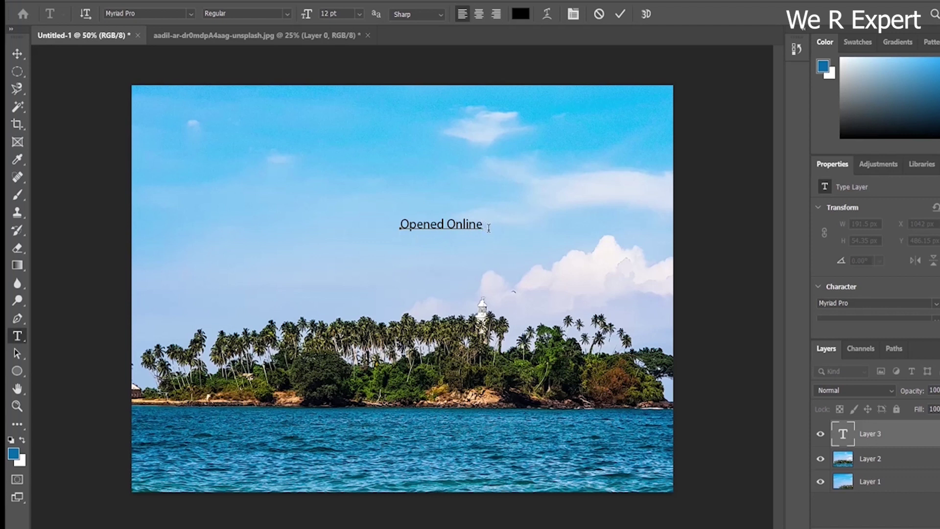
# Try 72 pt for the "Opened Online" text, set its font size to 24 pt instead, and commit the text
pyautogui.moveTo(486, 227); pyautogui.dragTo(395, 228)
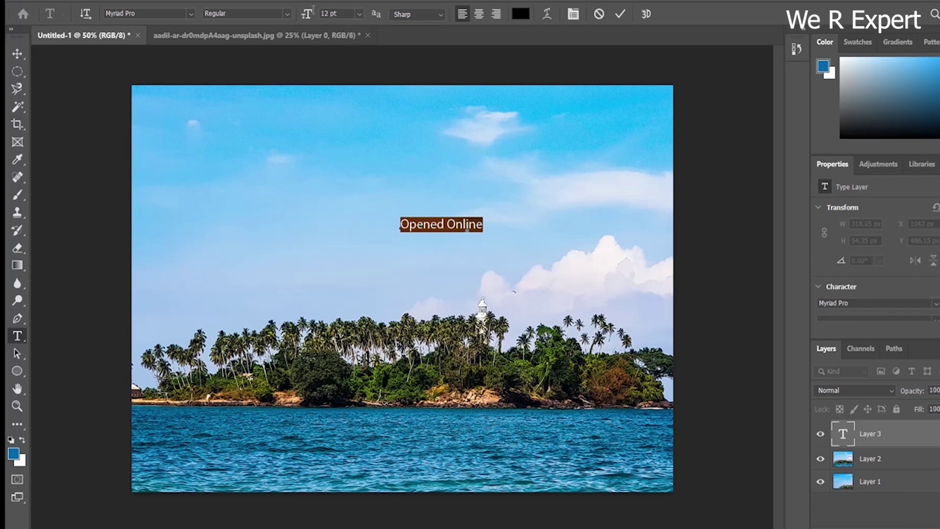
pyautogui.click(360, 14)
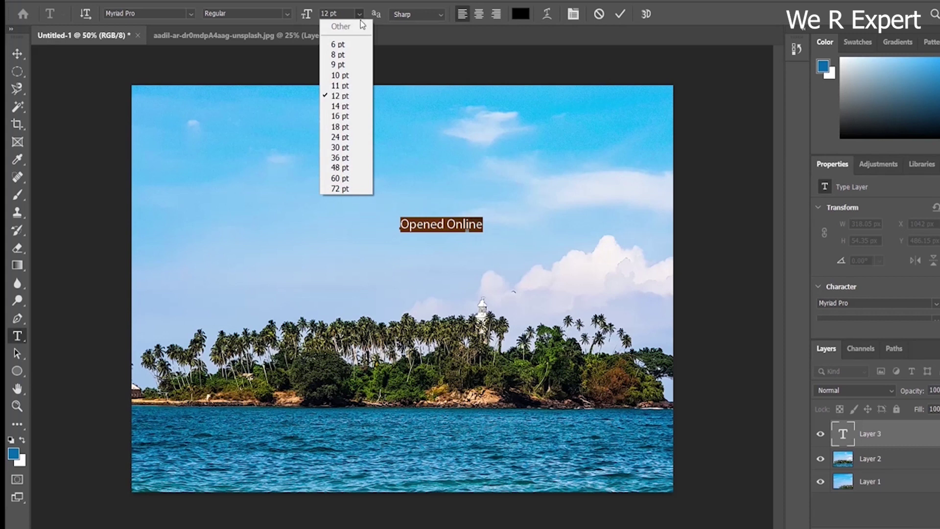
pyautogui.click(348, 190)
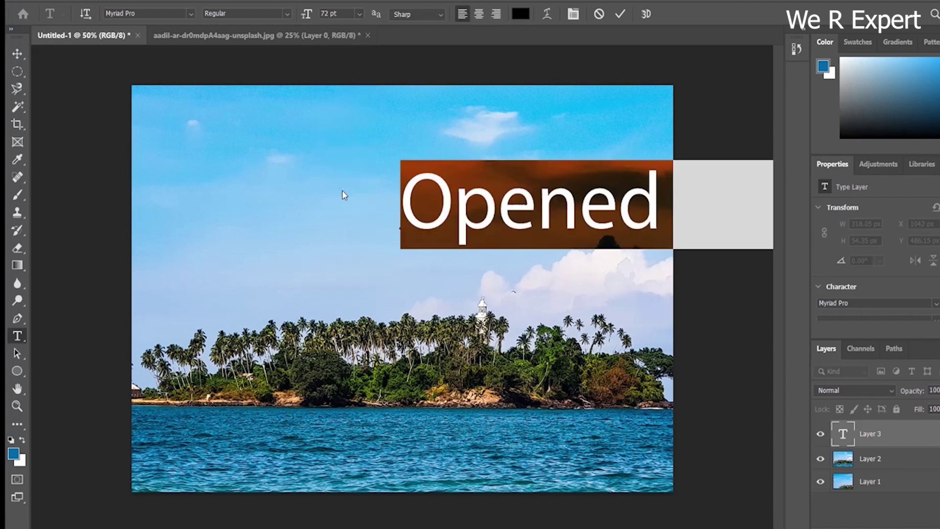
pyautogui.click(360, 15)
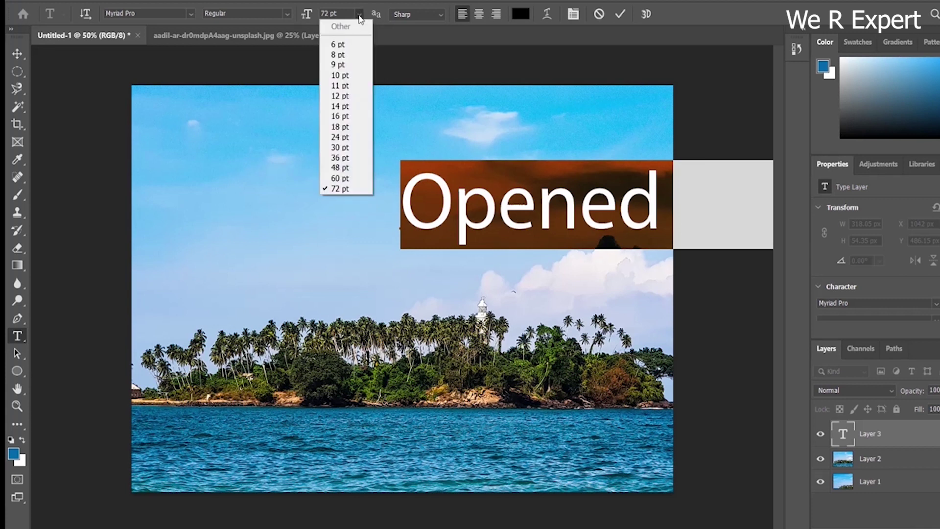
pyautogui.click(345, 139)
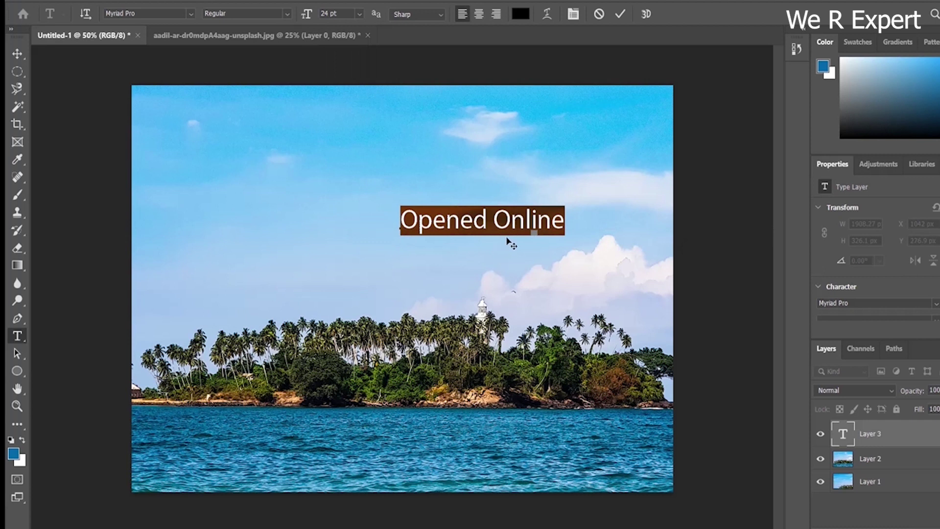
pyautogui.moveTo(530, 221); pyautogui.dragTo(537, 220)
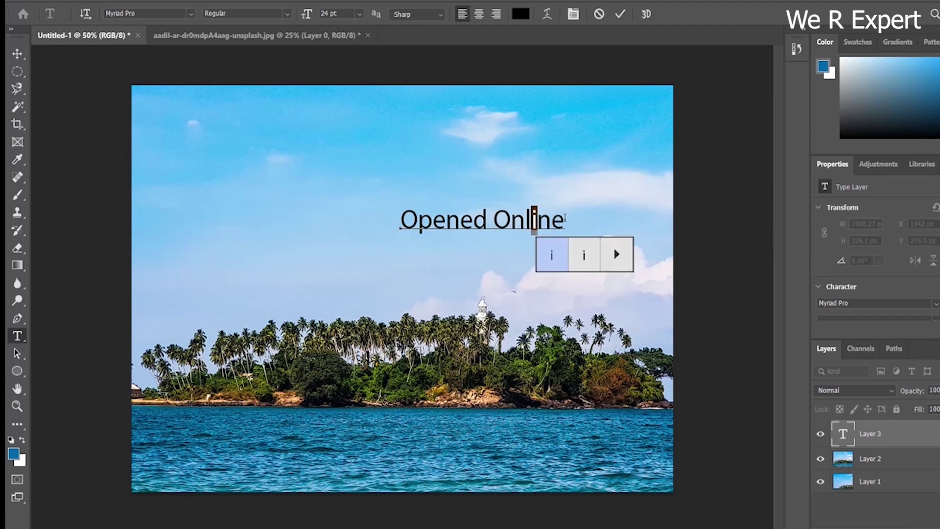
pyautogui.click(461, 220)
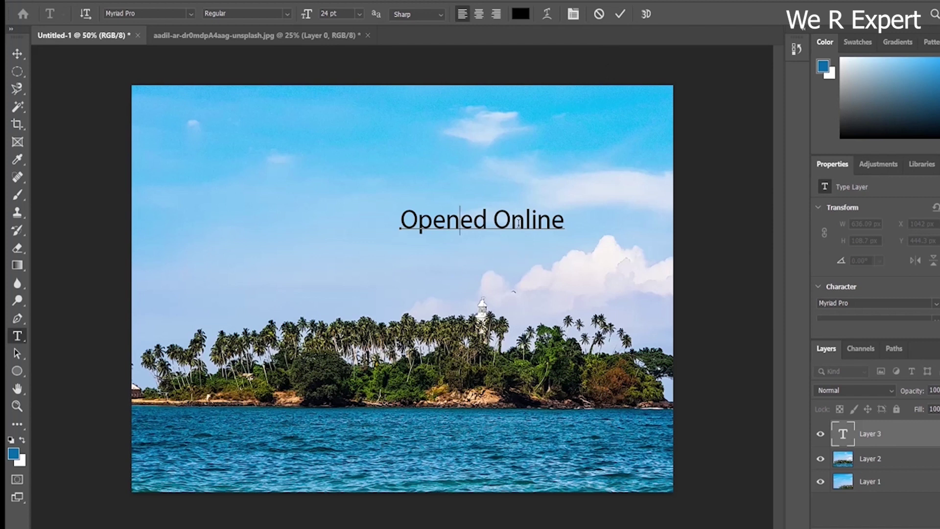
pyautogui.click(621, 15)
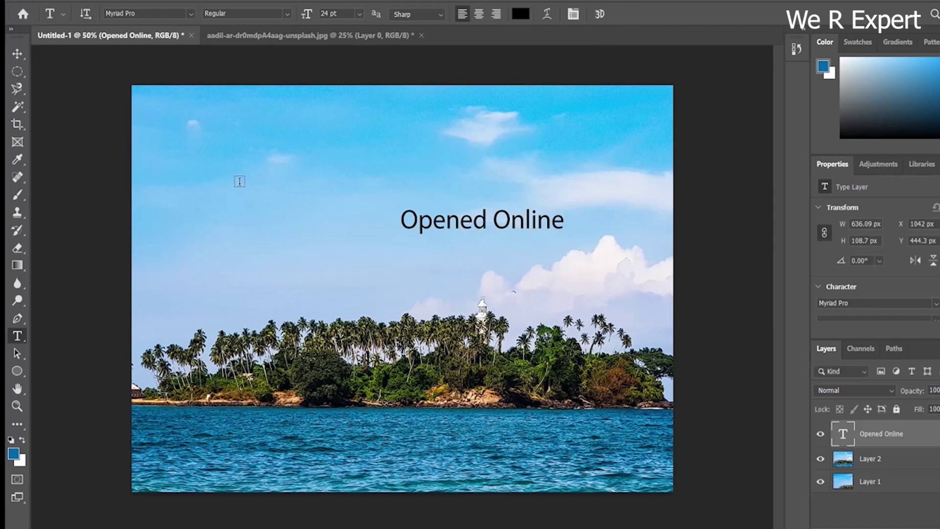
# Move Layer 2 to about X -637 px, Y -776 px and the text layer to about X 732 px, Y 562 px
pyautogui.click(18, 54)
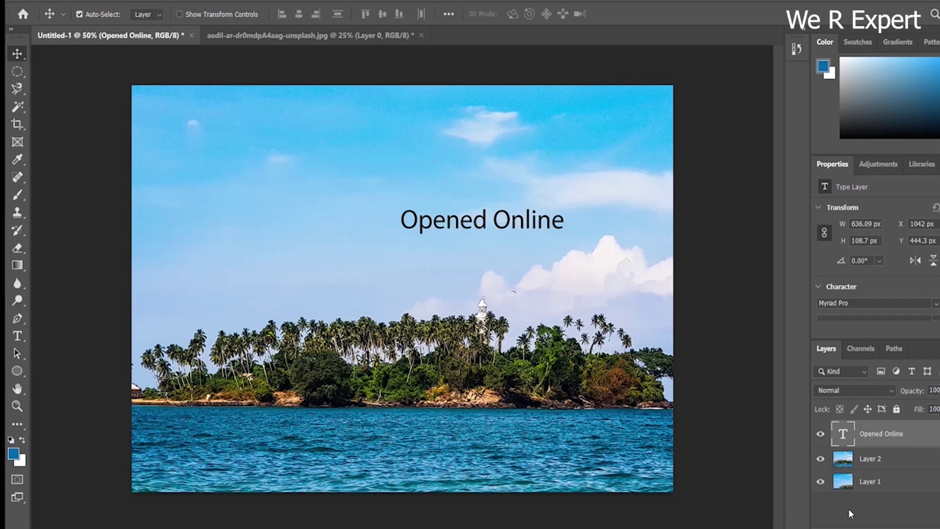
pyautogui.click(879, 463)
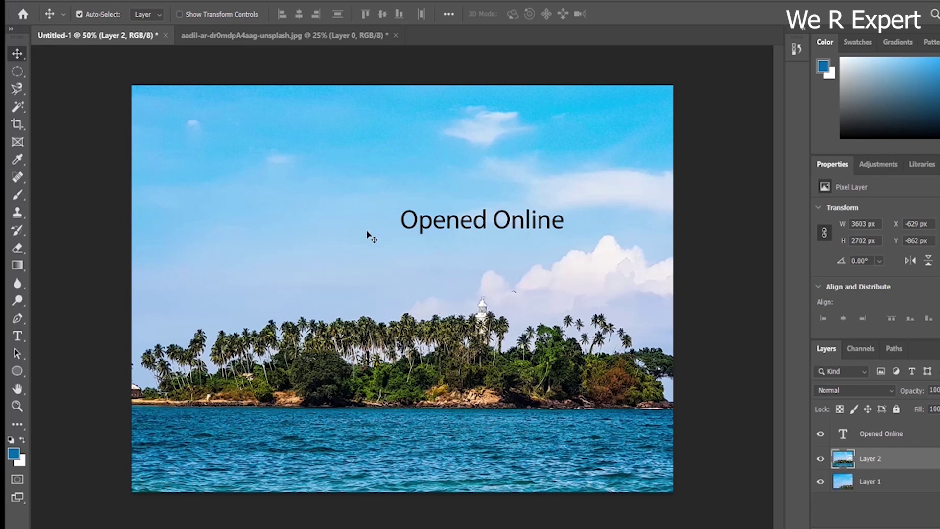
pyautogui.moveTo(378, 240); pyautogui.dragTo(386, 266)
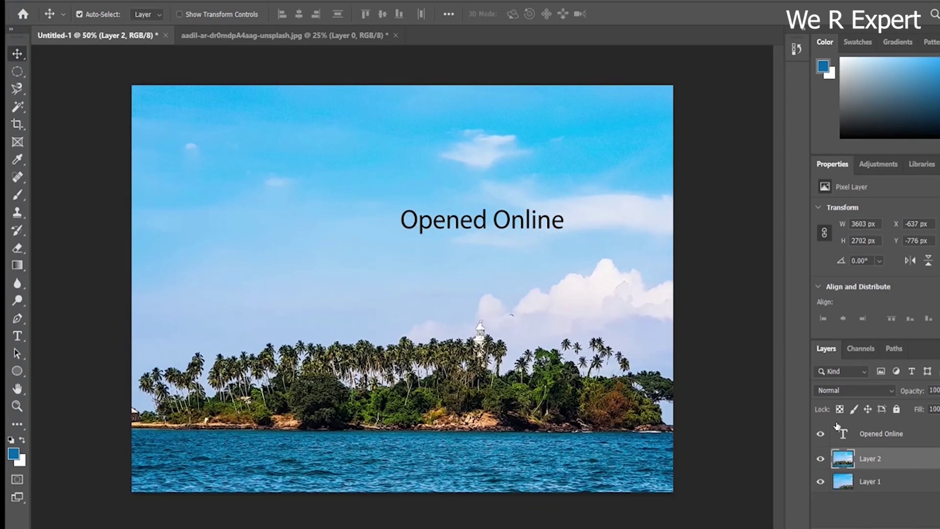
pyautogui.click(887, 438)
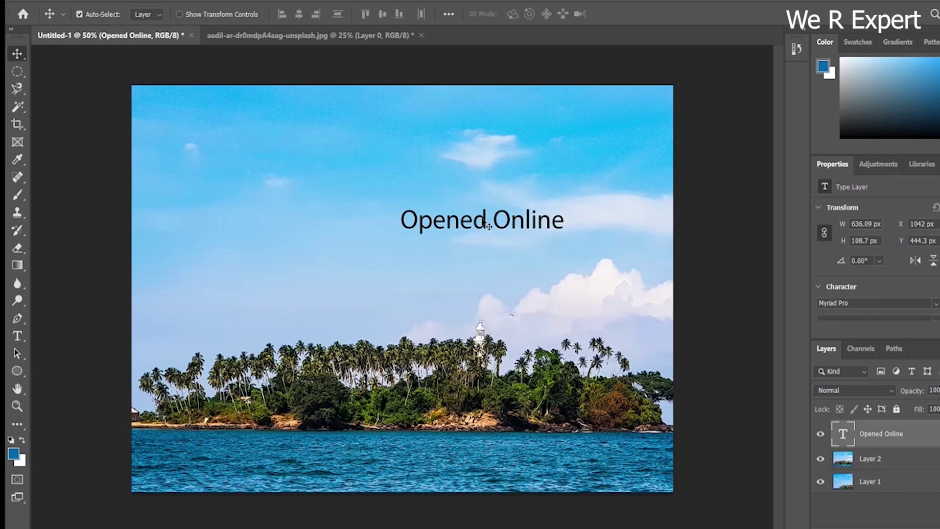
pyautogui.moveTo(488, 226); pyautogui.dragTo(405, 254)
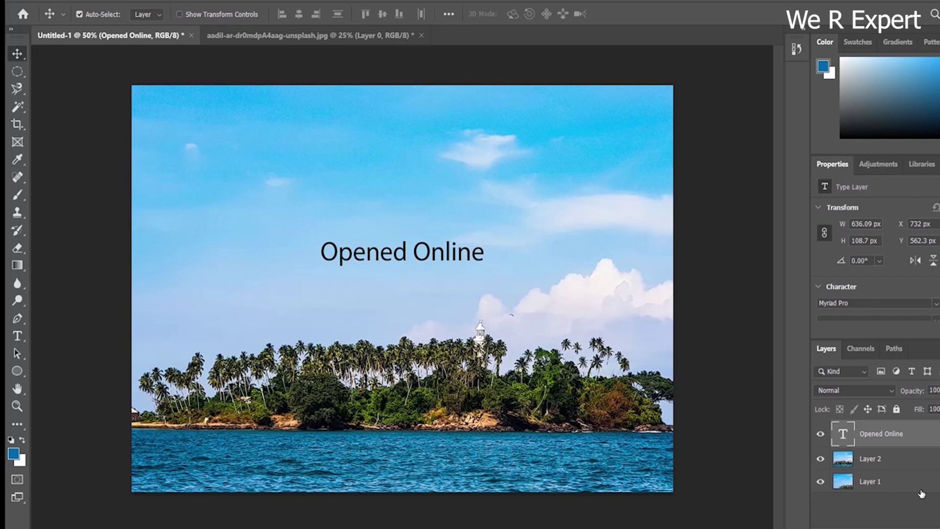
# Convert the text layer, Layer 2 and Layer 1 together into one smart object
pyautogui.keyDown('ctrl'); pyautogui.click(886, 463); pyautogui.keyUp('ctrl')
pyautogui.keyDown('ctrl'); pyautogui.click(884, 481); pyautogui.keyUp('ctrl')
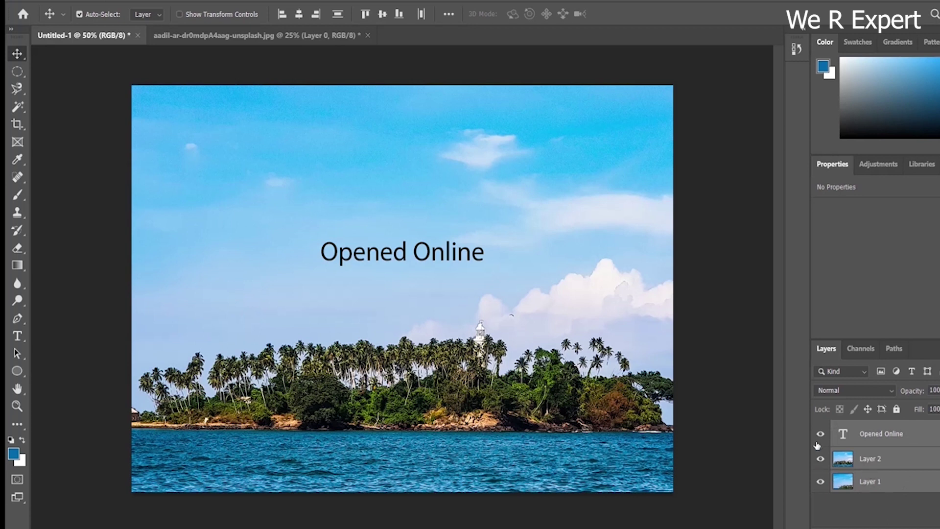
pyautogui.rightClick(917, 461)
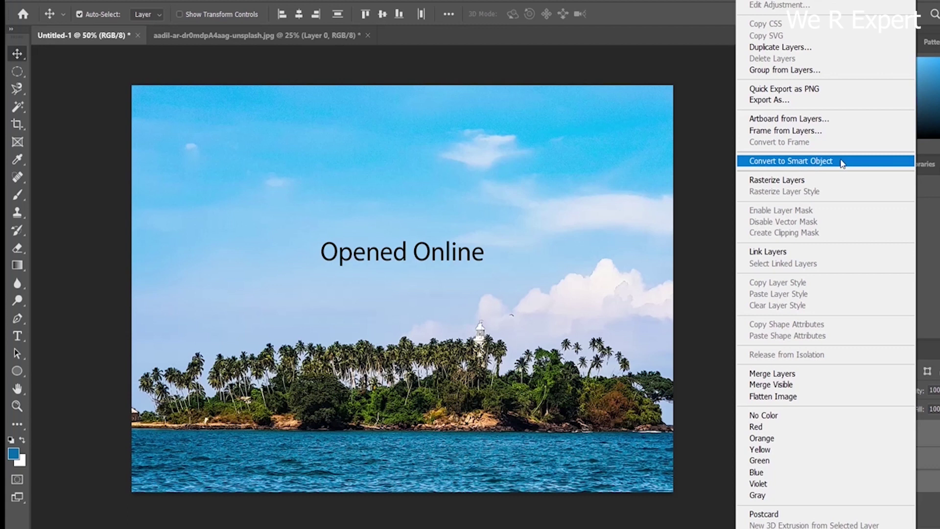
pyautogui.click(868, 164)
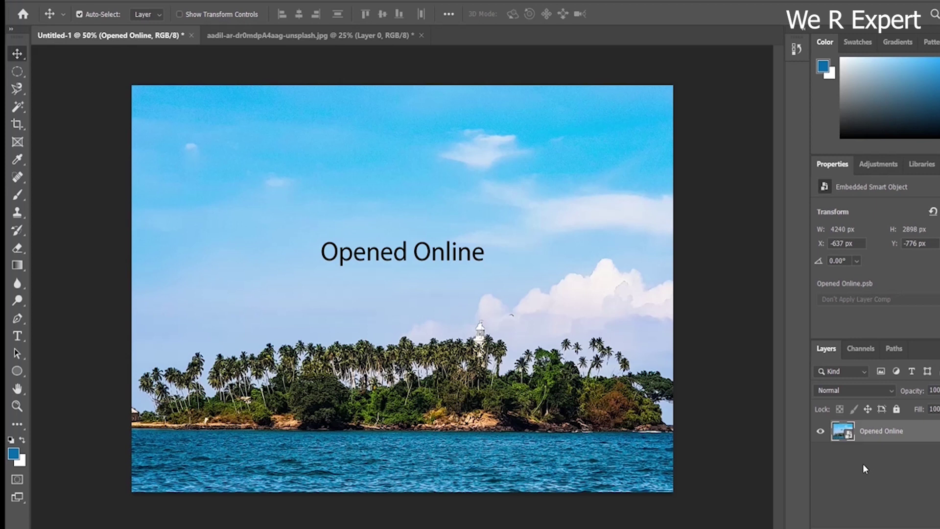
# Open the smart object's contents and move Layer 2 to about X -48, Y -60, Layer 1 to 693, -60, and the text to 1585, 982 px
pyautogui.doubleClick(850, 437)
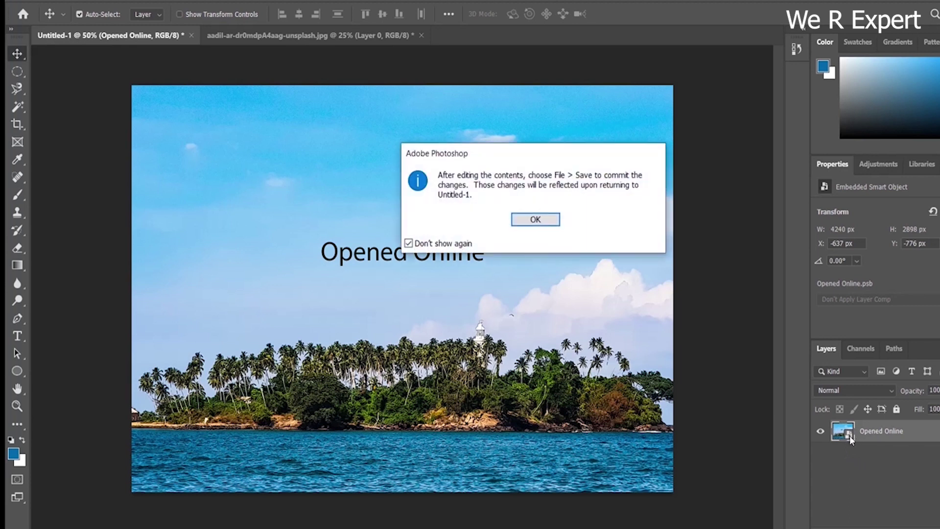
pyautogui.click(534, 220)
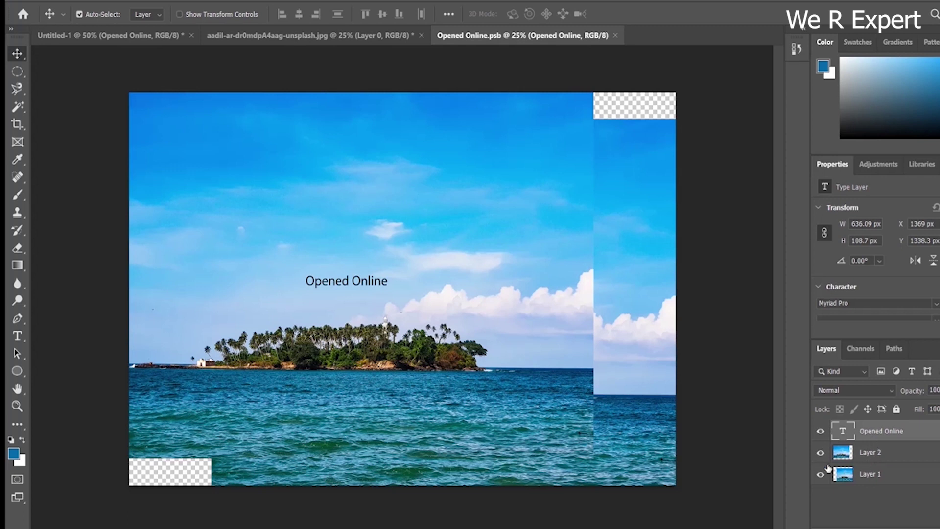
pyautogui.moveTo(522, 262); pyautogui.dragTo(507, 242)
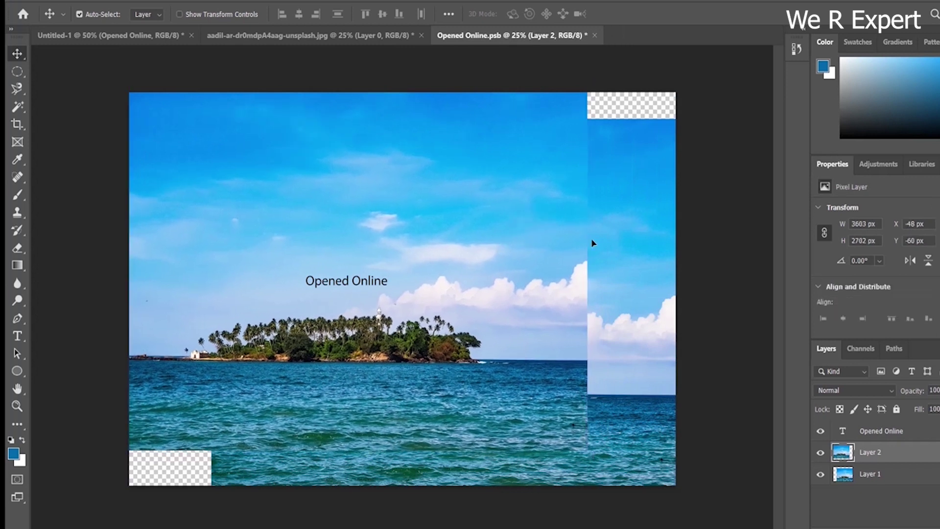
pyautogui.moveTo(593, 245); pyautogui.dragTo(616, 203)
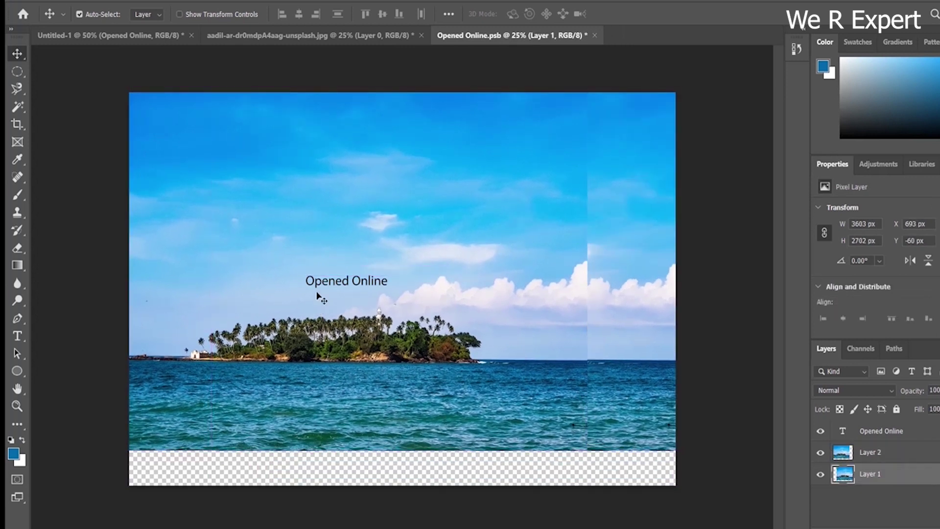
pyautogui.moveTo(338, 284); pyautogui.dragTo(366, 236)
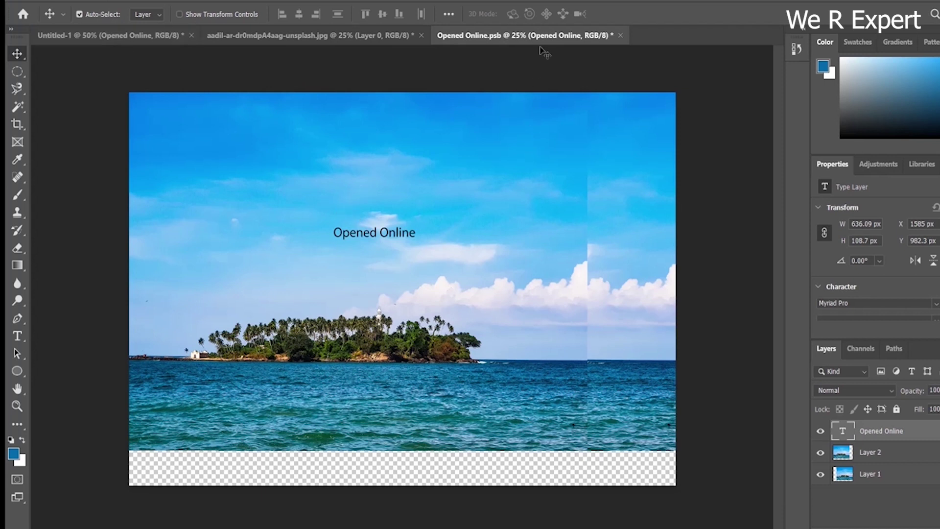
# Check the smart object in Untitled-1, reopen its contents, and close Opened Online.psb without saving the changes
pyautogui.click(113, 35)
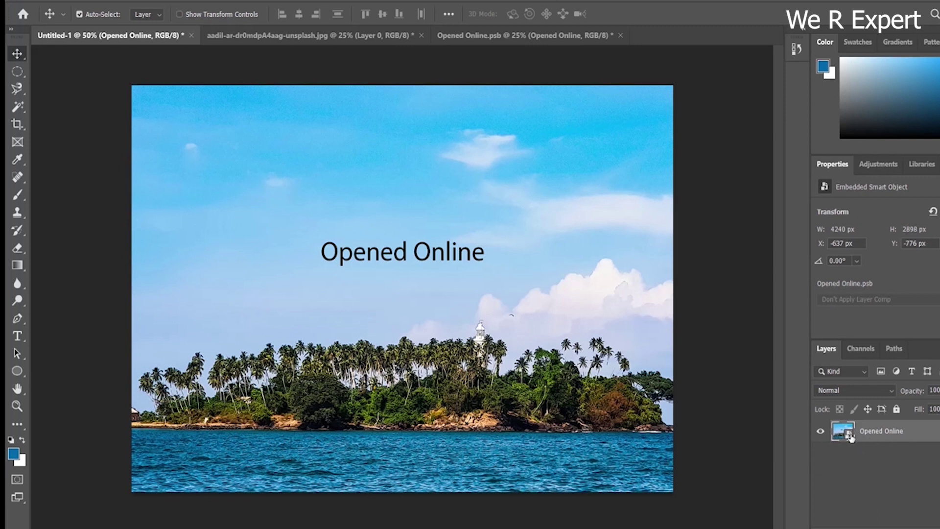
pyautogui.doubleClick(849, 438)
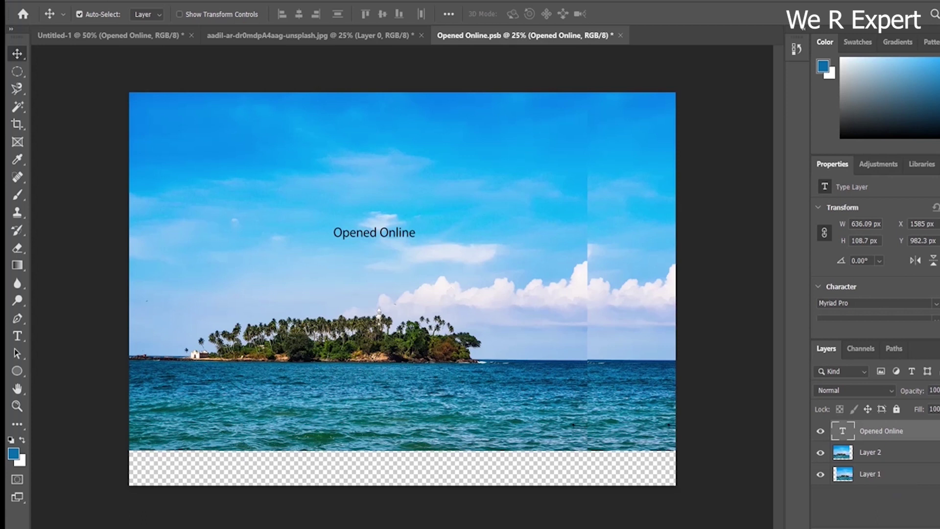
pyautogui.click(620, 35)
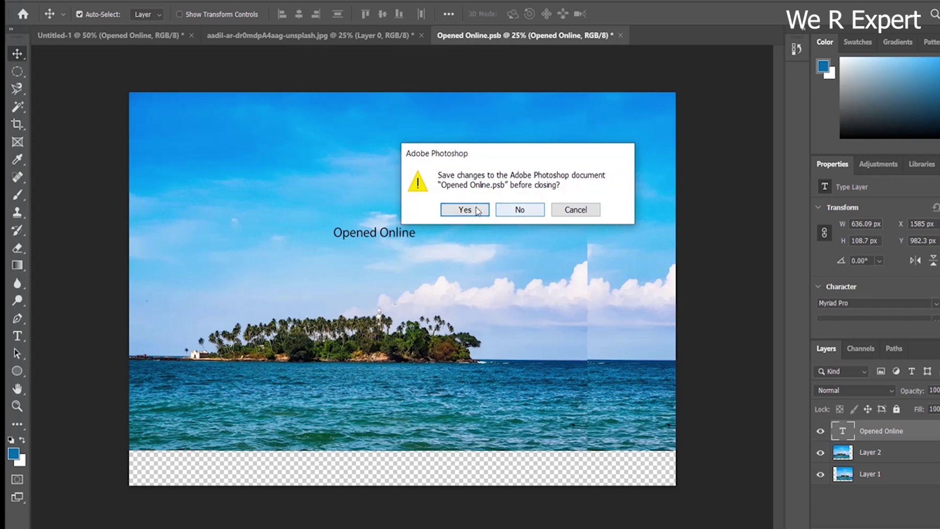
pyautogui.click(515, 211)
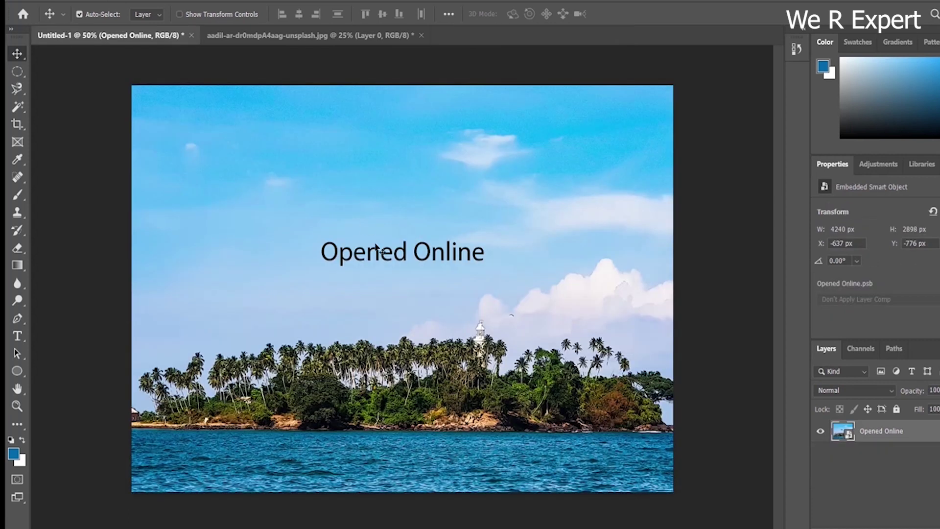